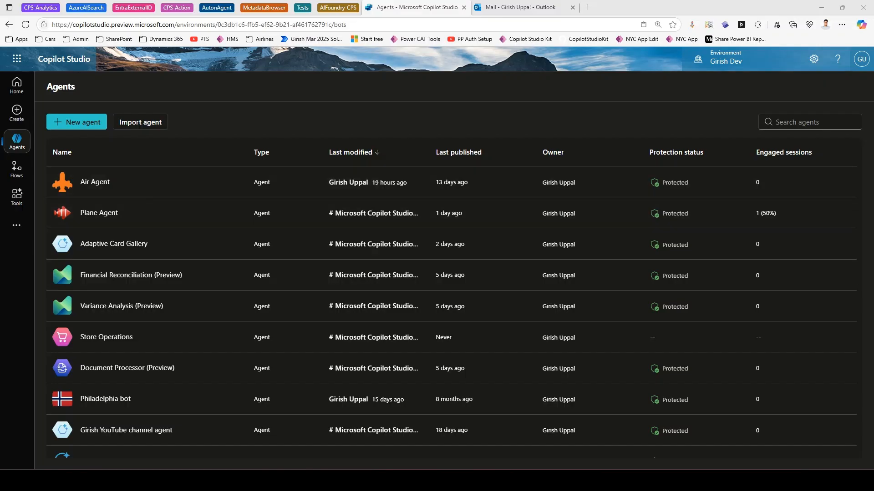
- Open Air Agent from the Home page's Recent list, go to its Tools, and start adding a tool
click(13, 94)
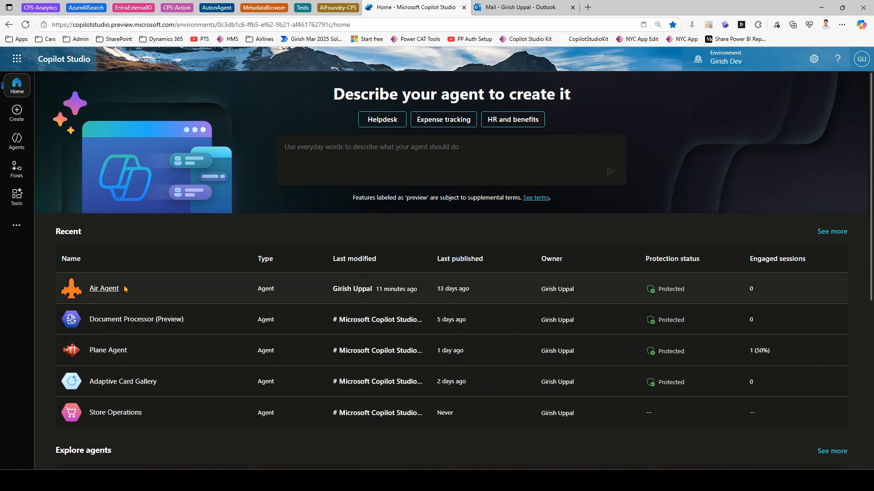
click(101, 291)
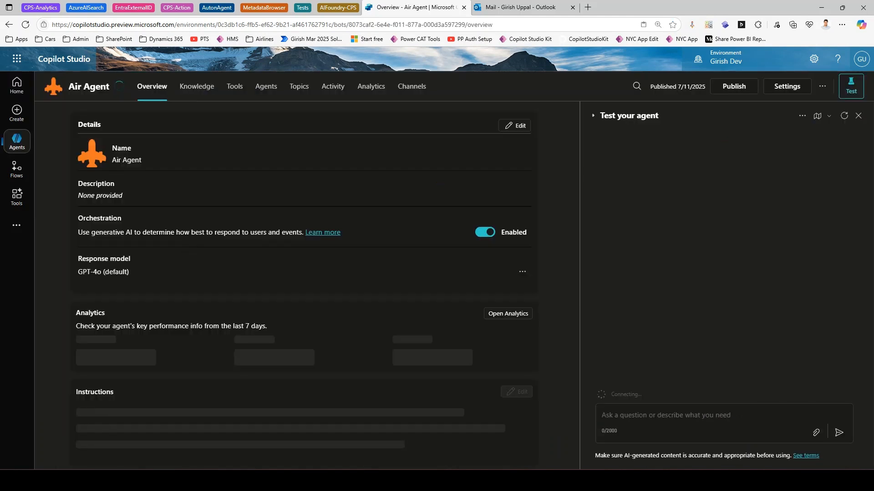
click(235, 87)
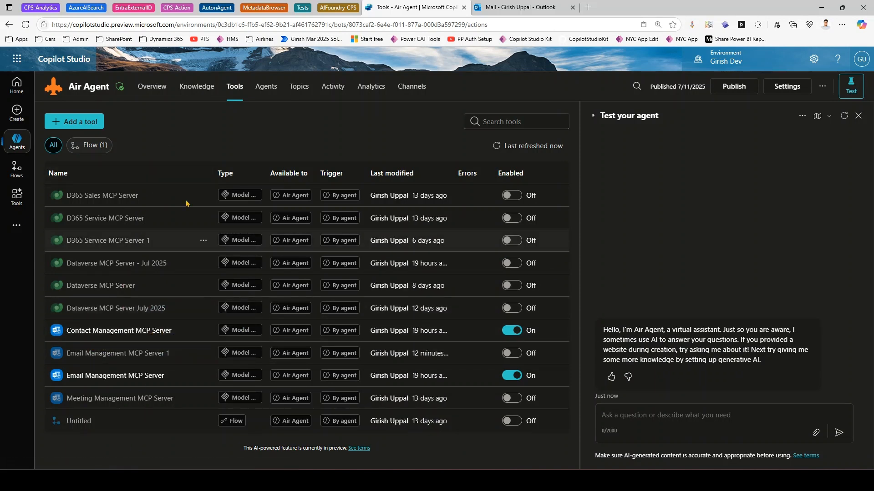
click(80, 122)
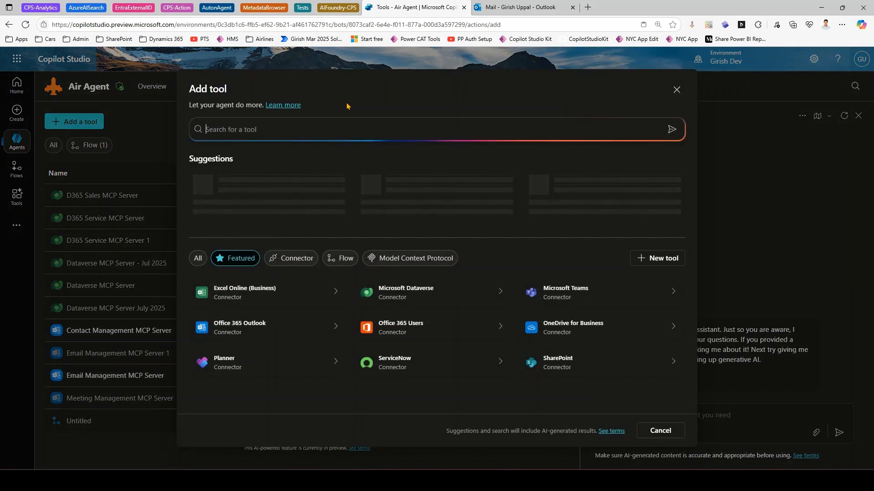
- Filter to Model Context Protocol and pick Contact Management MCP Server, keeping the existing Outlook connection
click(432, 262)
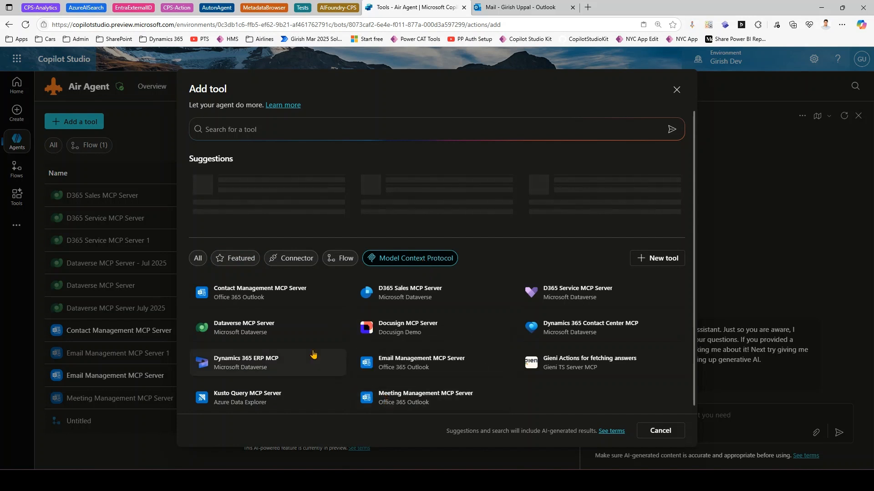
mouse_move(408, 372)
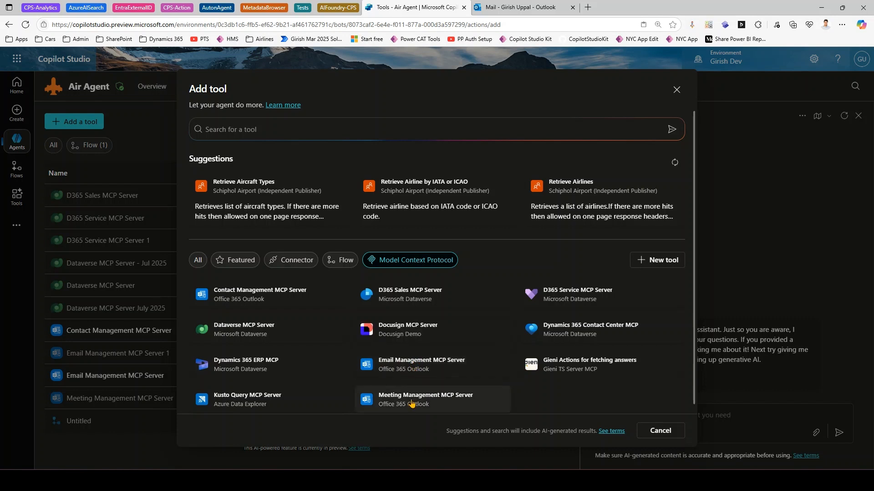
mouse_move(429, 404)
mouse_move(258, 296)
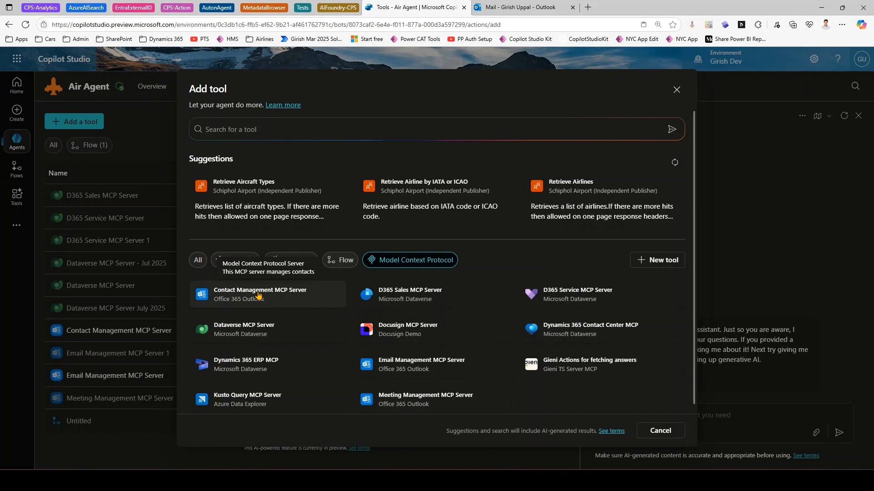
click(258, 295)
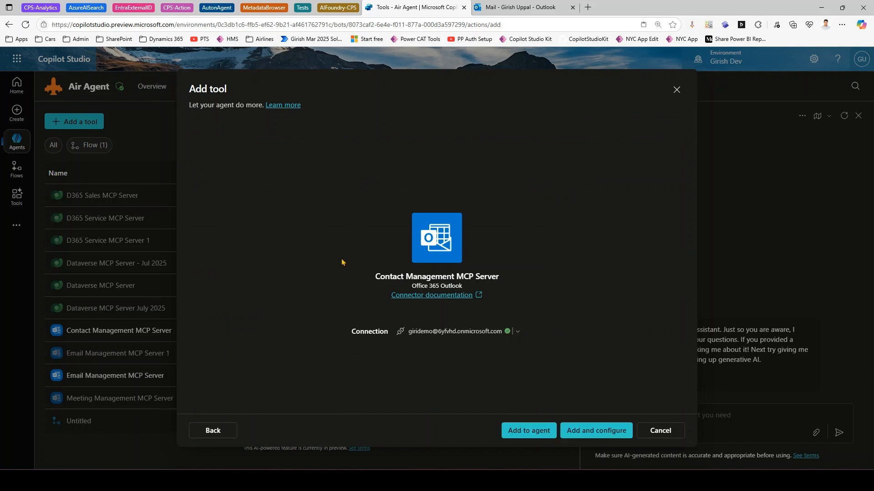
click(520, 333)
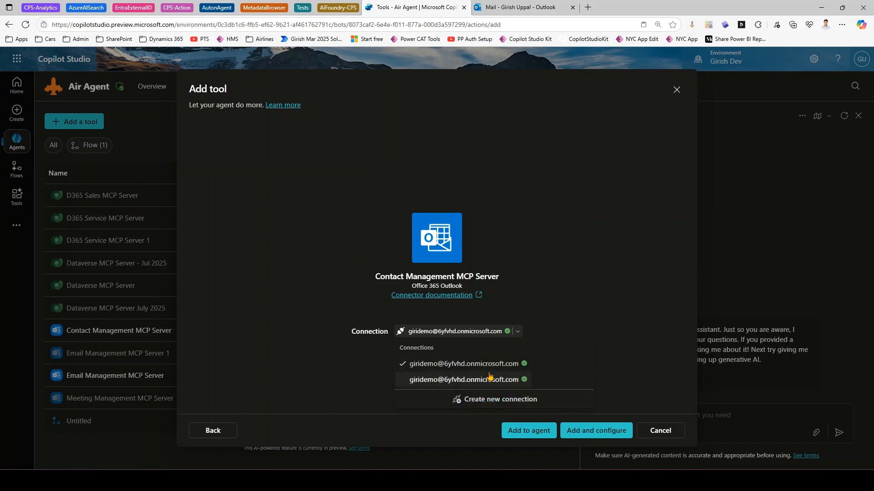
click(514, 305)
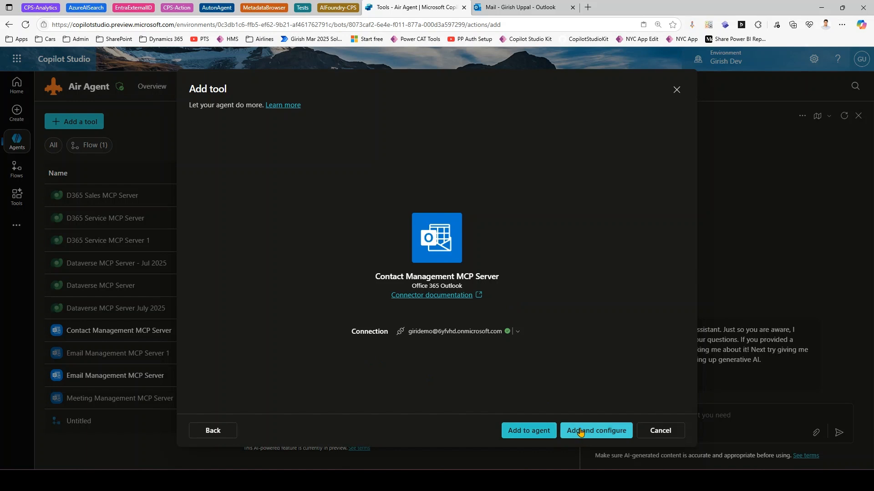
- Add the server and rename the tool to 'Contact Management MCP Server July 2025', leaving its connection unchanged
click(598, 431)
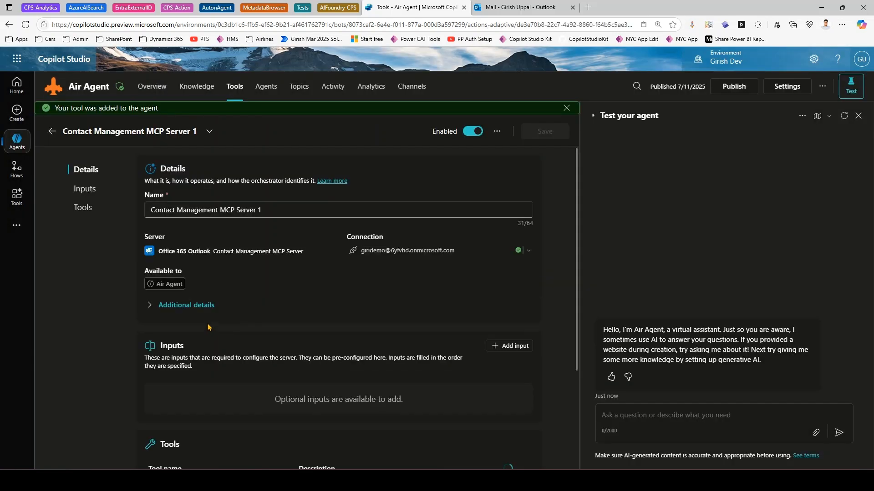
click(317, 204)
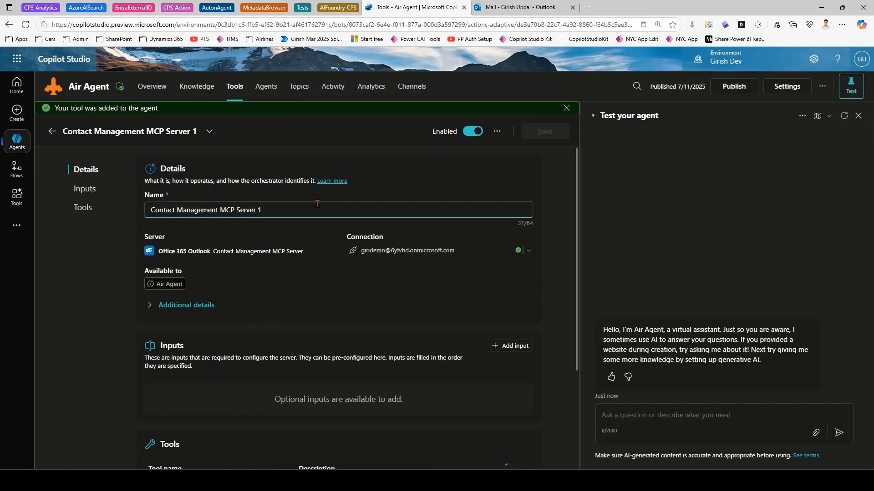
key(BackSpace)
text(July 2025)
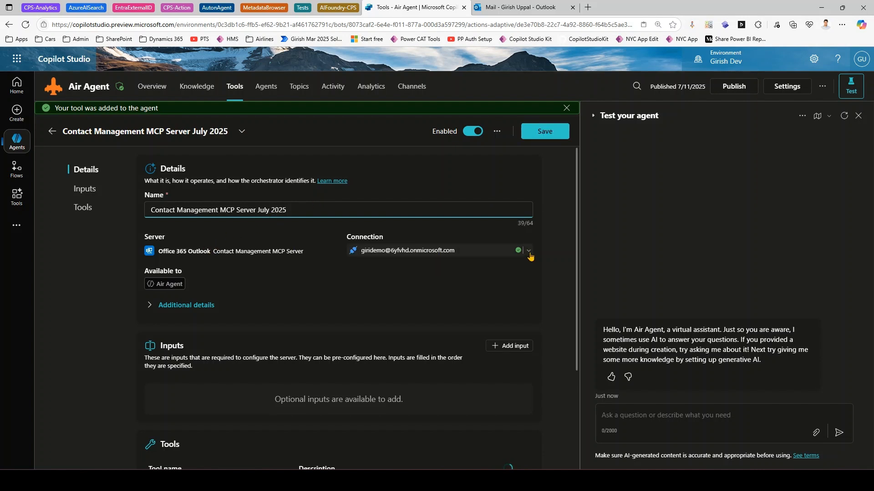
click(419, 251)
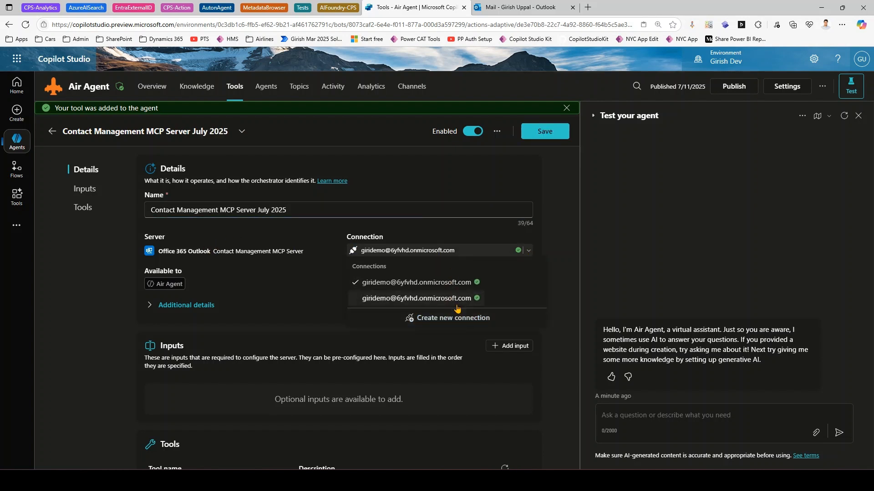
click(246, 276)
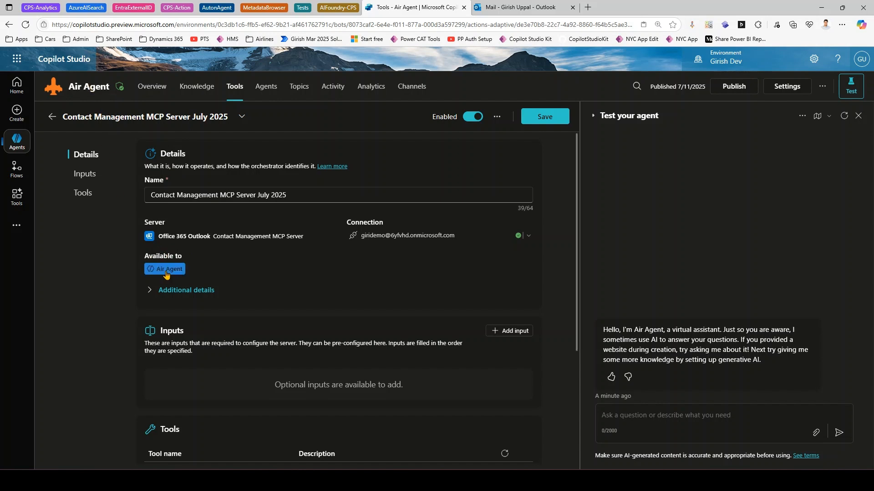
- Expand Additional details and leave 'Ask the end user before running' at No after briefly trying Yes
click(175, 290)
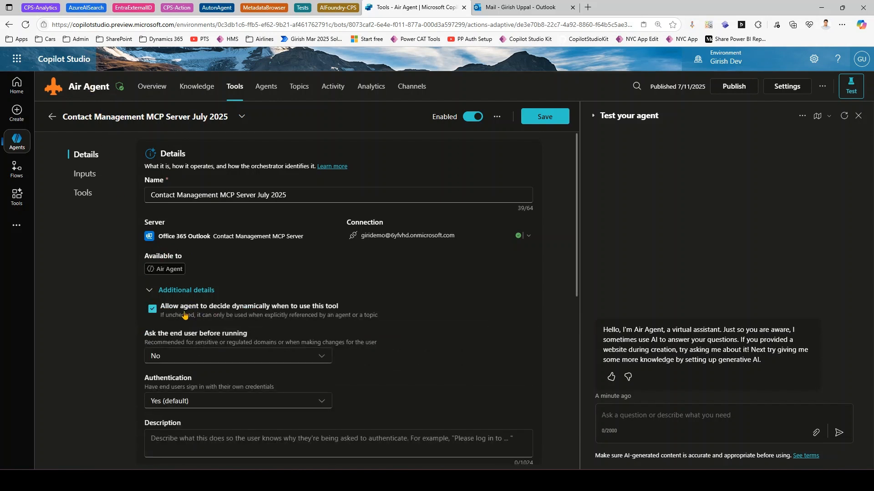
scroll(185, 315, down, 2)
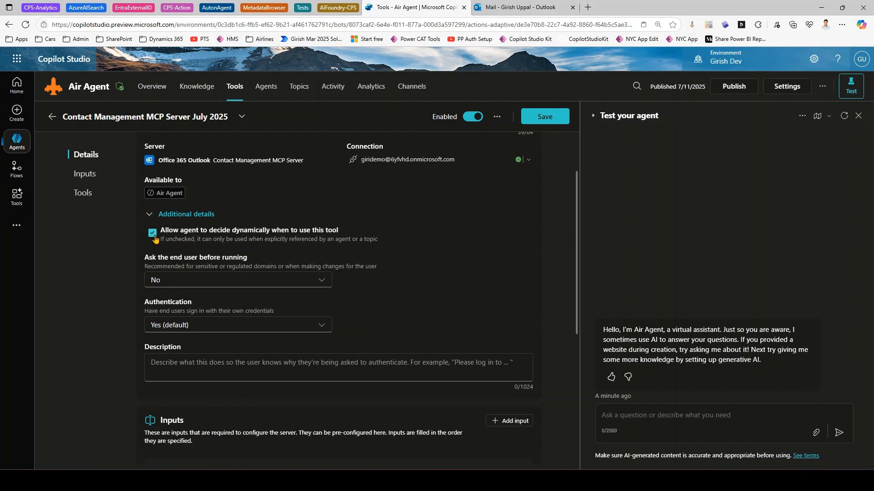
click(179, 280)
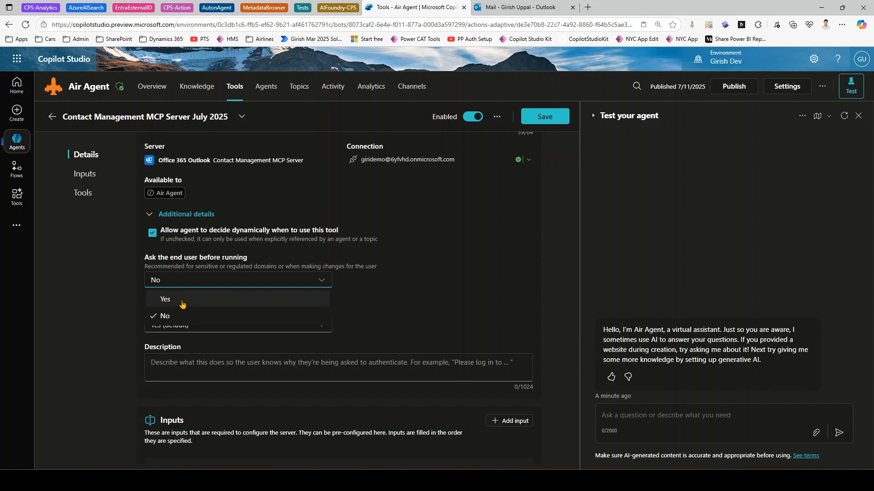
click(183, 301)
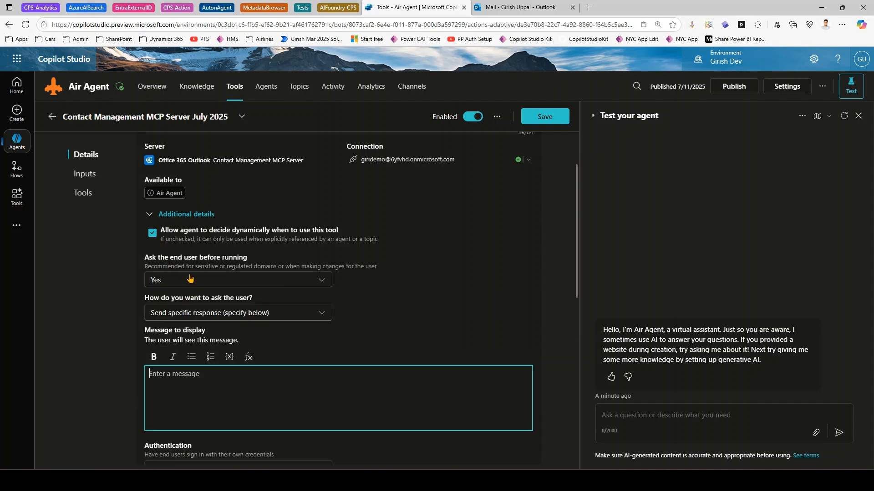
click(189, 280)
click(169, 315)
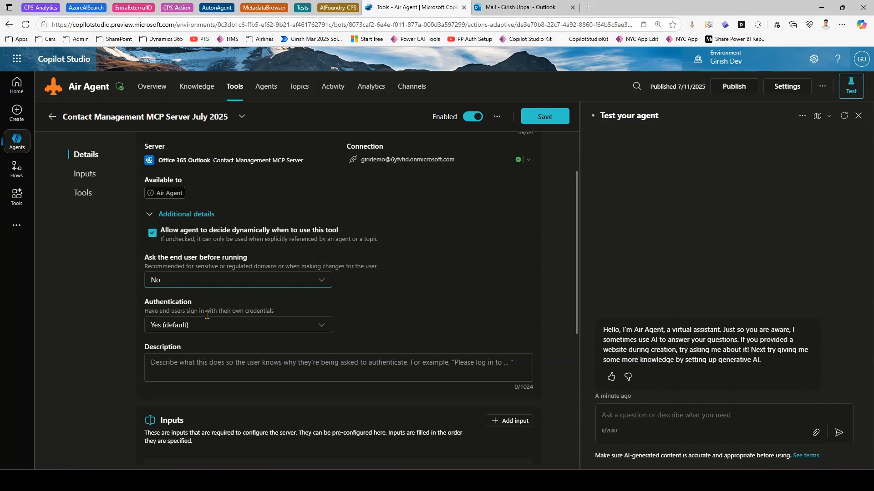
- Keep Authentication at Yes (default) and review its description field
click(236, 331)
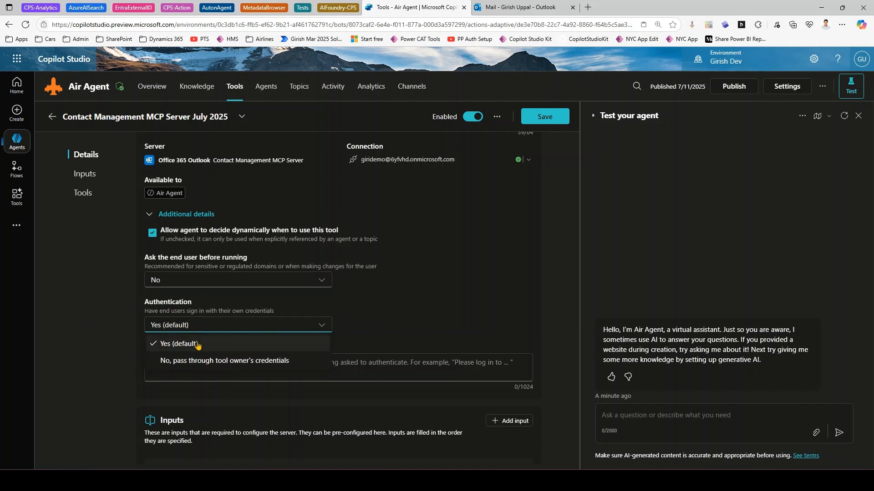
click(203, 343)
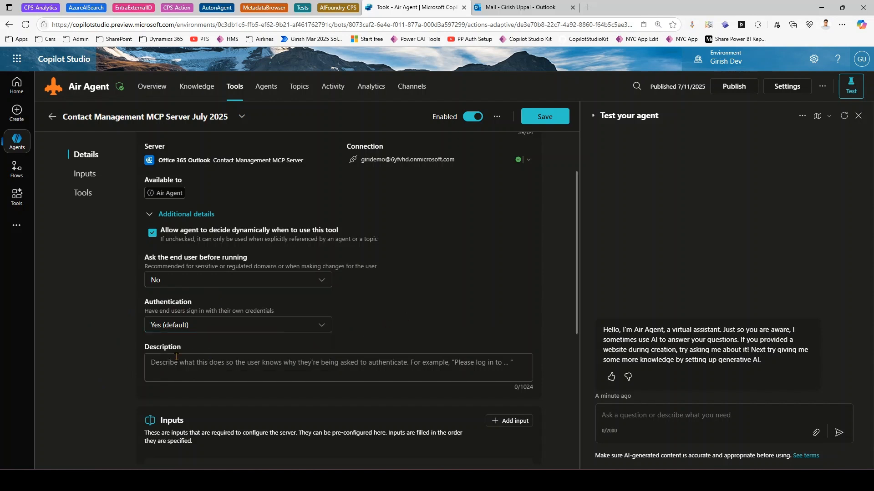
click(169, 369)
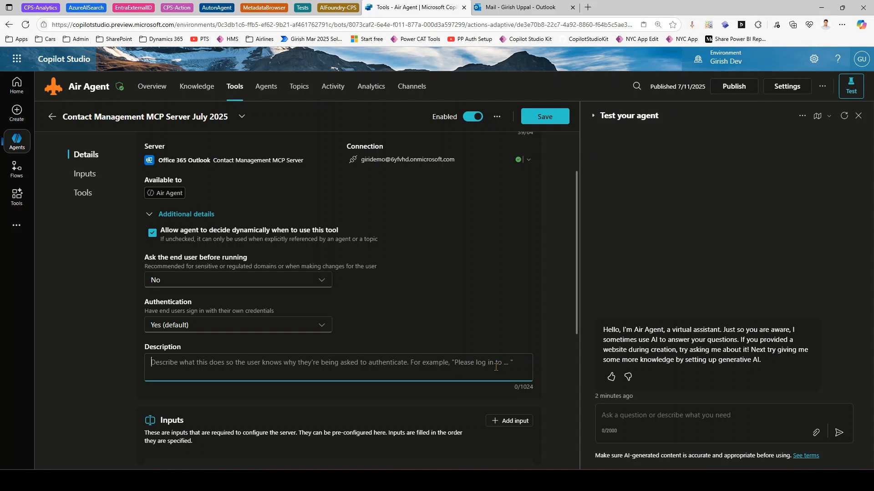
scroll(452, 378, down, 3)
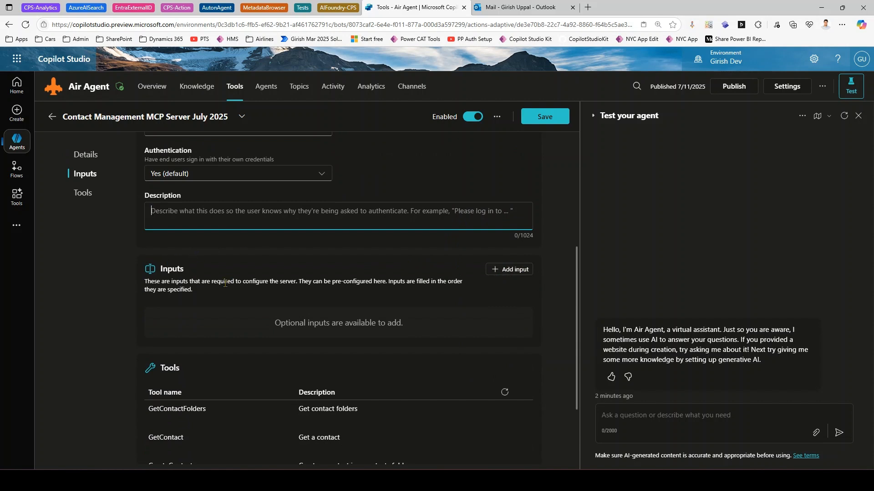
- Check the server's five contact tools, then restart the test chat while staying on the unsaved tool page
scroll(225, 283, down, 2)
drag(153, 303, 206, 304)
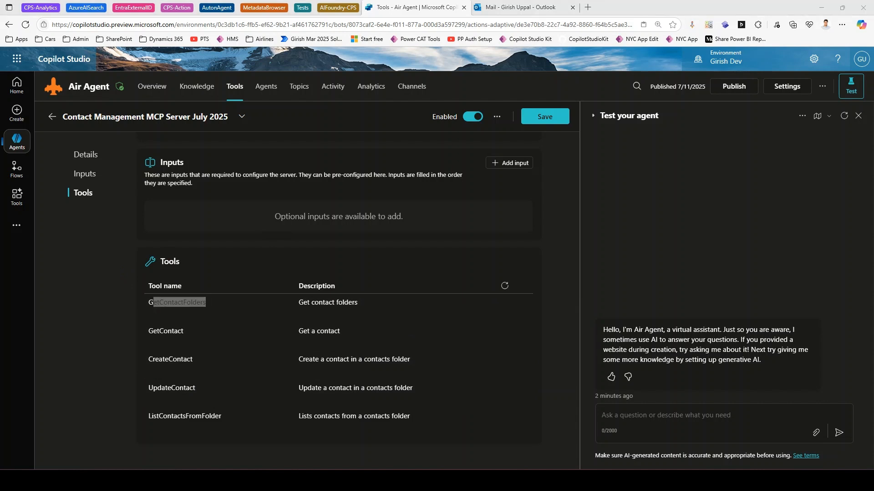
click(845, 118)
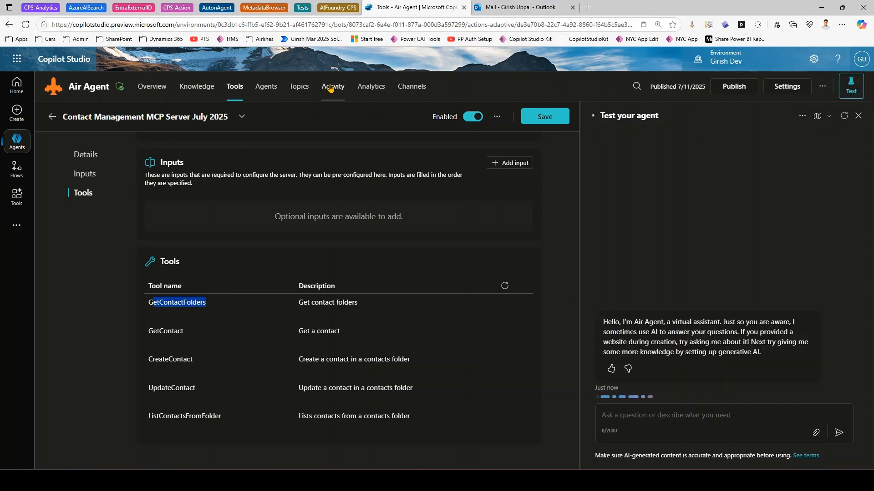
click(364, 87)
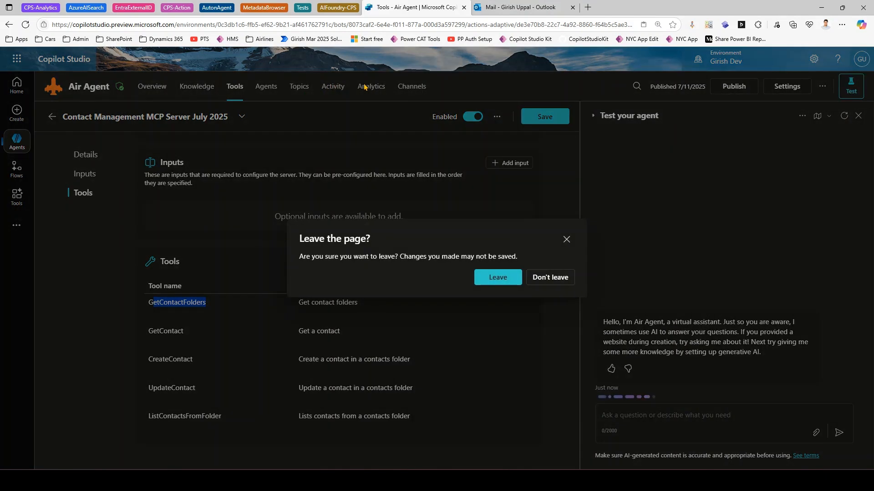
click(567, 239)
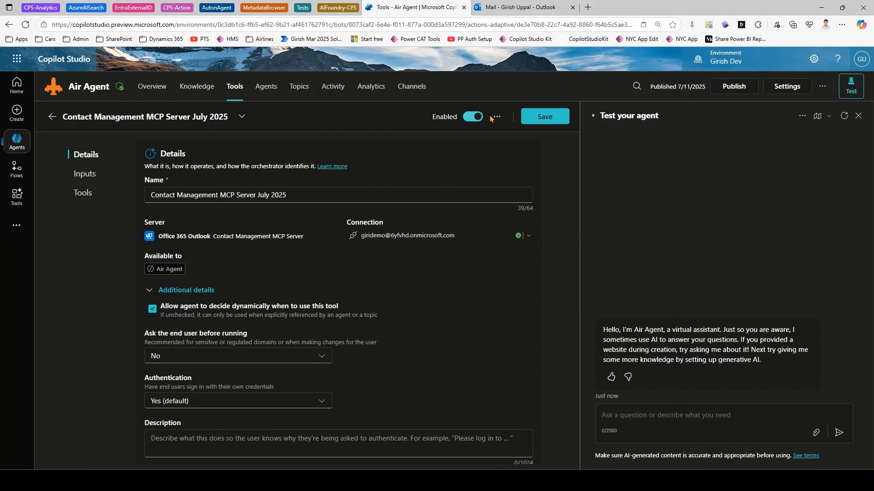
- Disable the Contact Management MCP Server July 2025 tool, save it, and return to Air Agent's Tools list
click(496, 117)
click(501, 135)
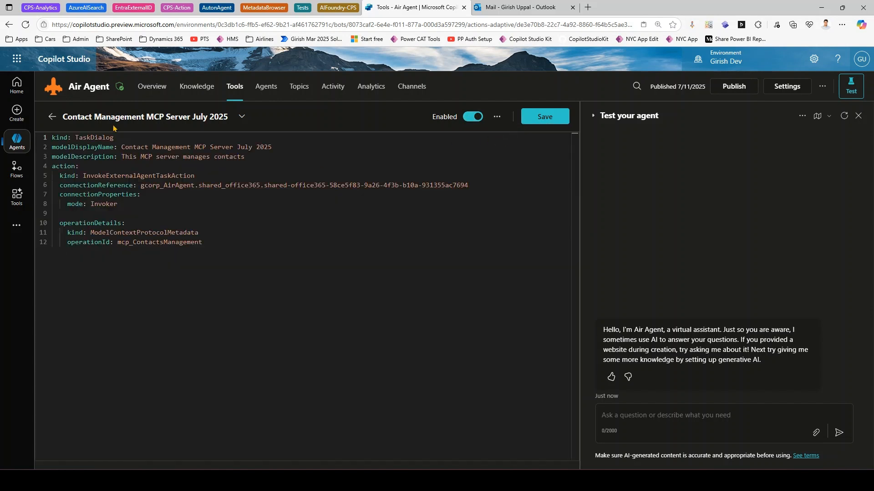
click(497, 117)
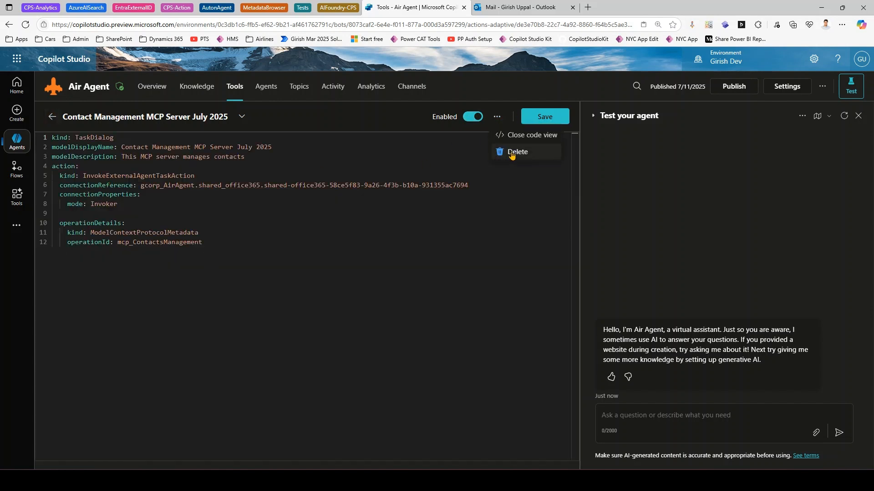
click(471, 117)
click(545, 135)
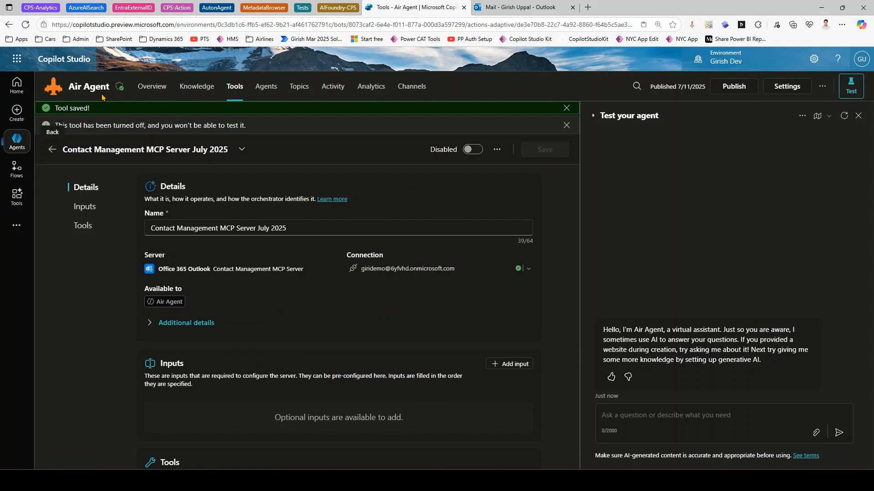
click(236, 89)
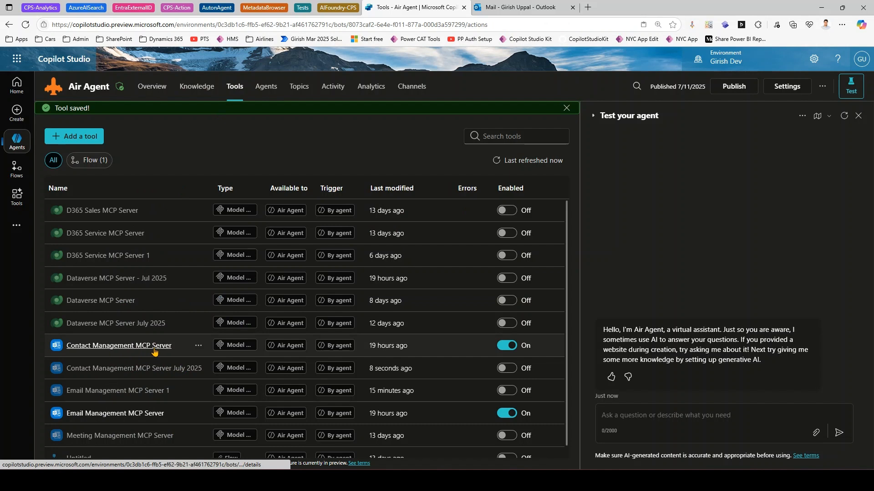
mouse_move(336, 346)
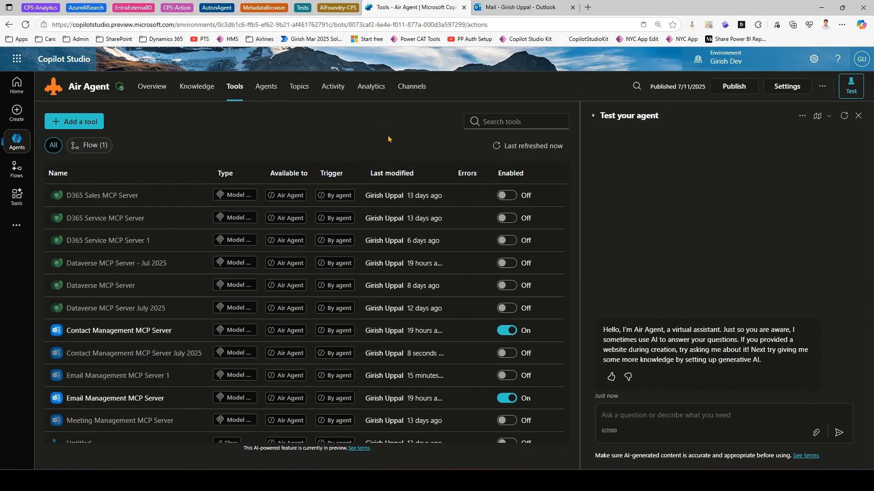
- In Outlook, go to People and browse the existing entries under Your contacts
click(529, 6)
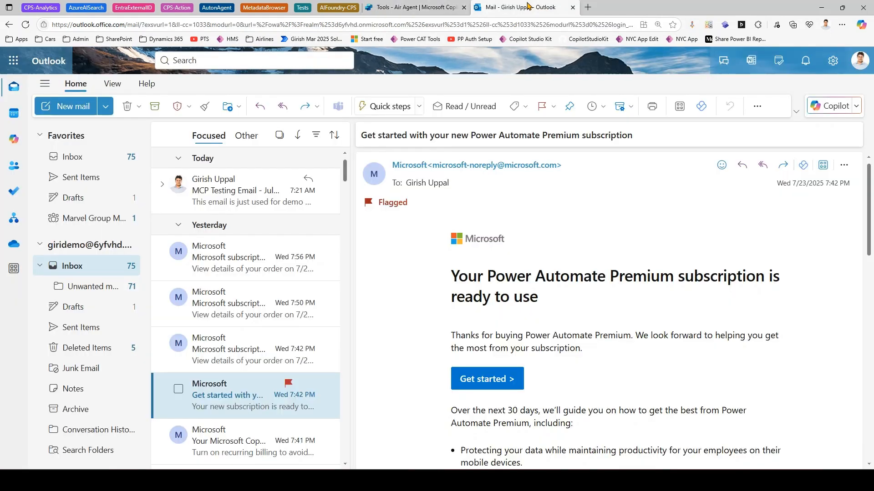
click(62, 158)
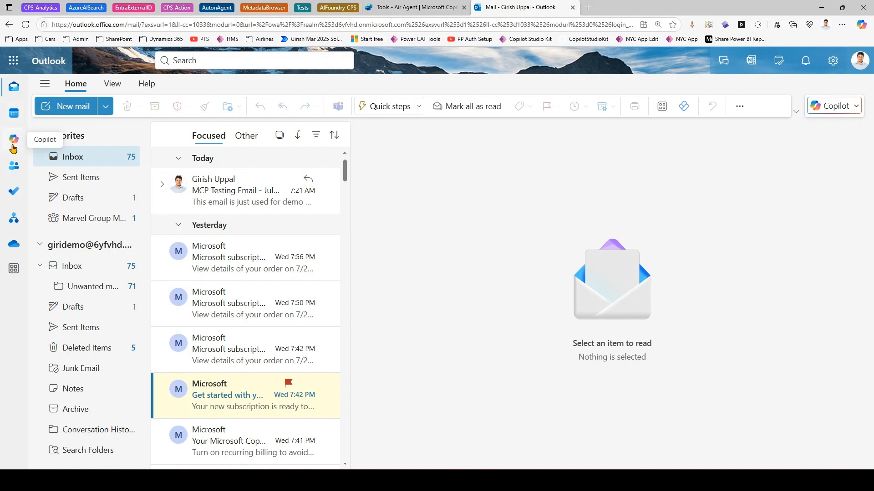
click(14, 168)
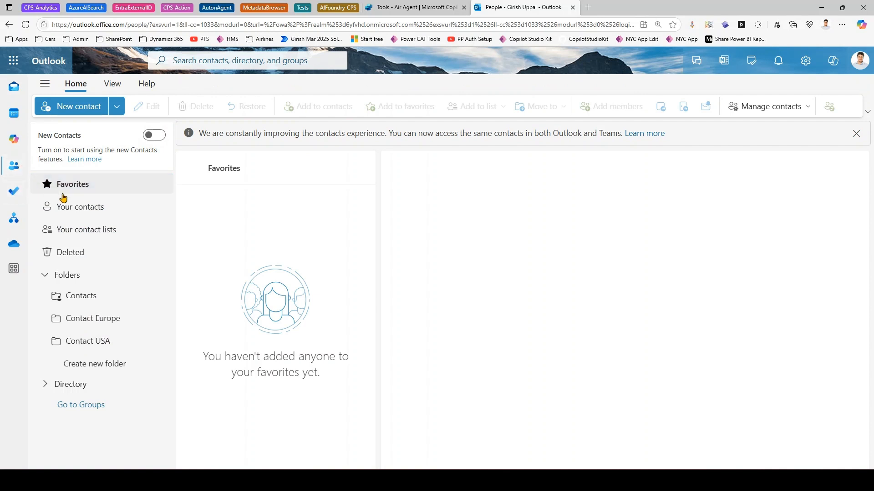
click(67, 209)
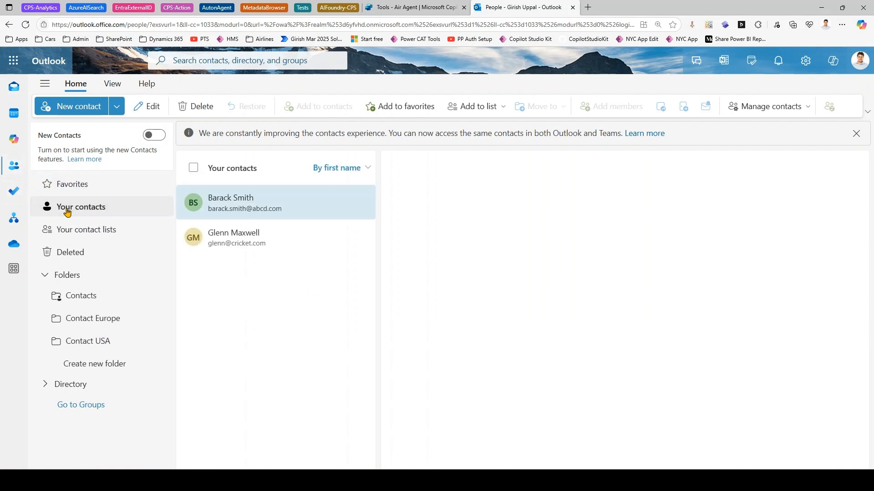
click(228, 238)
click(244, 213)
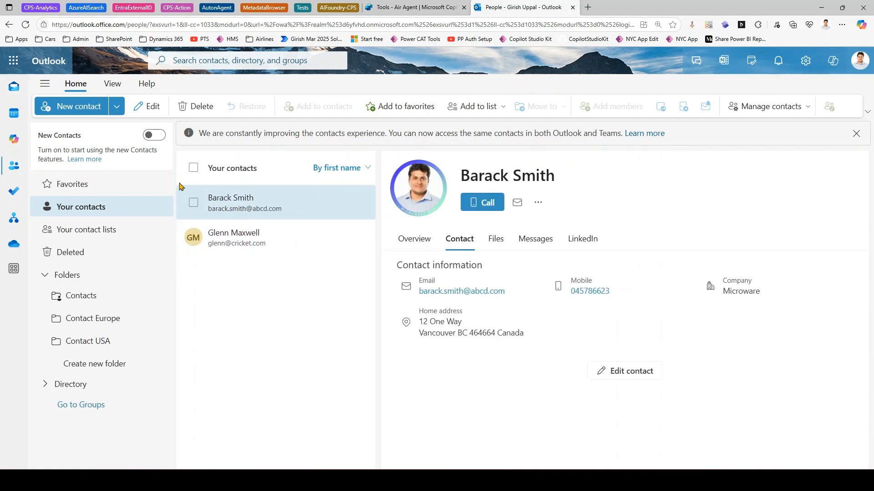
- Start a new contact and enter the contact's first name, correcting a mistype
click(91, 108)
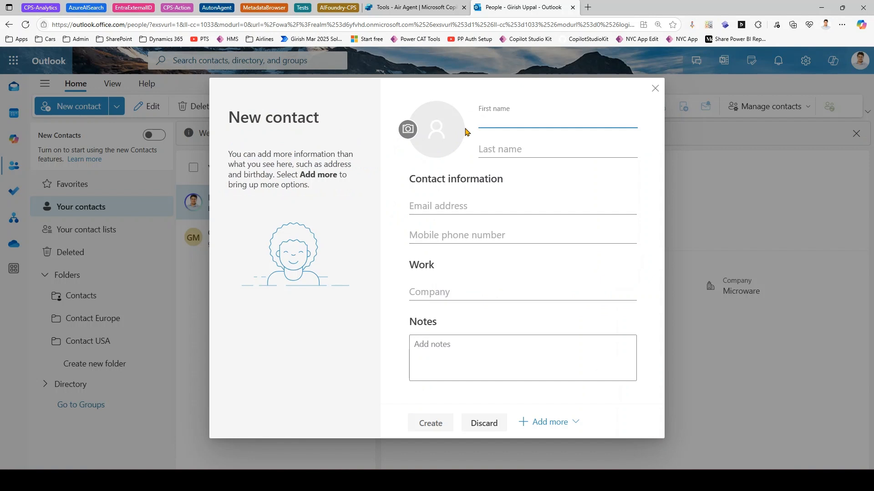
text(JIm)
key(Tab)
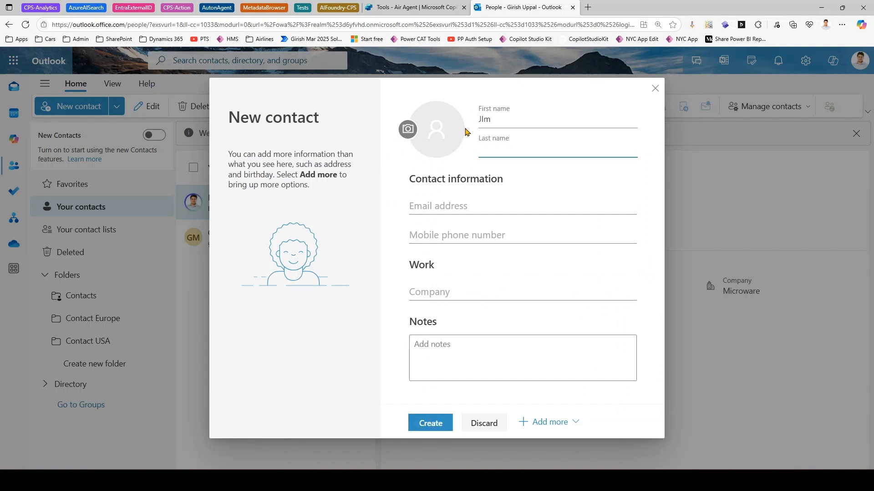
double_click(475, 119)
text(J)
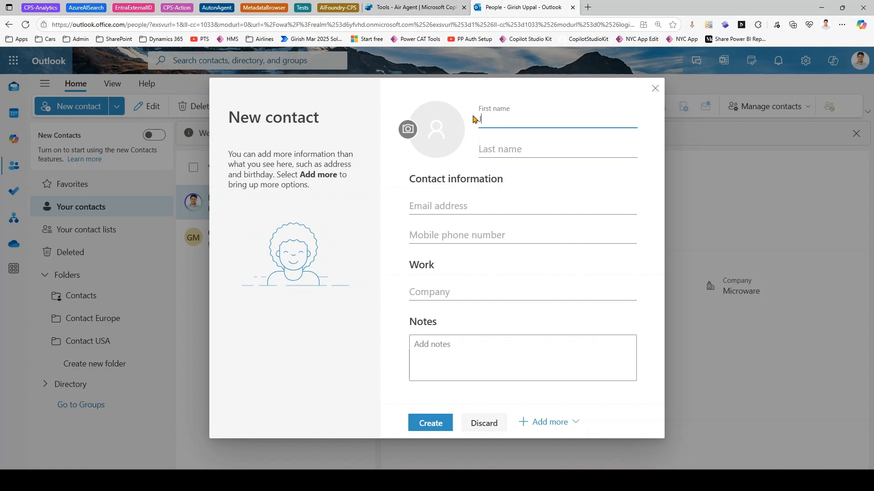
key(Tab)
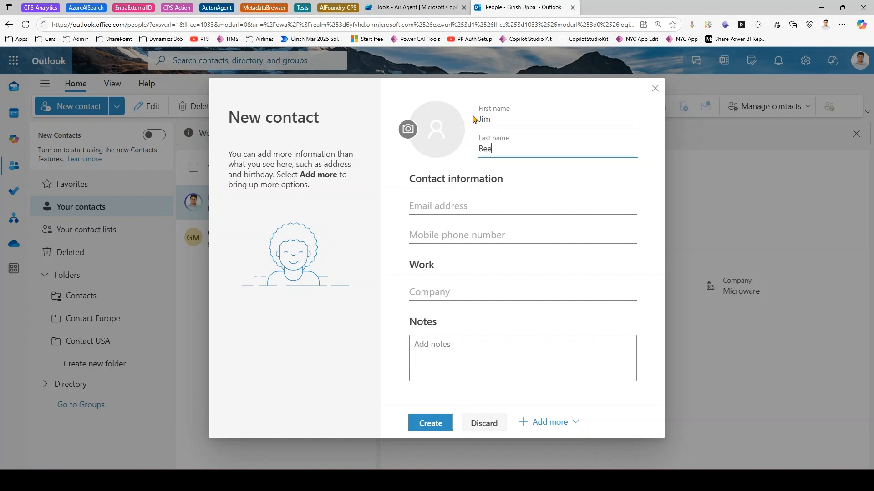
- Fill in the contact's e-mail, mobile number and company 'The Off', then create the contact
click(478, 204)
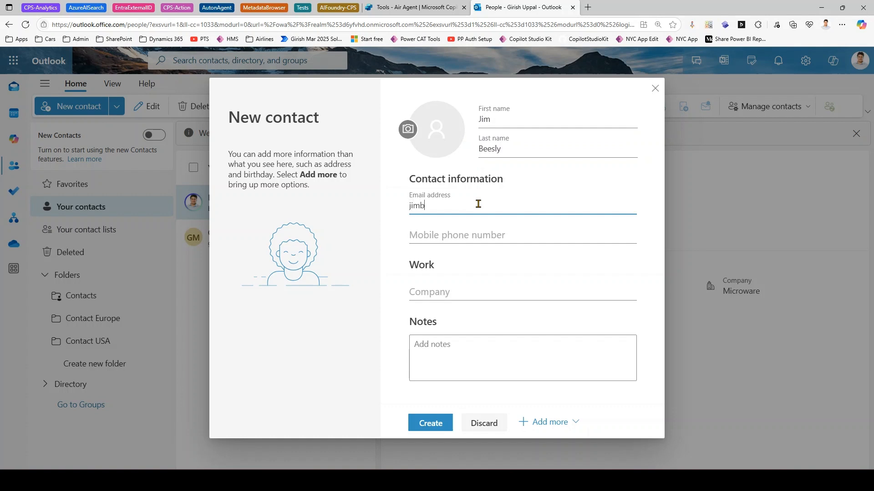
click(469, 239)
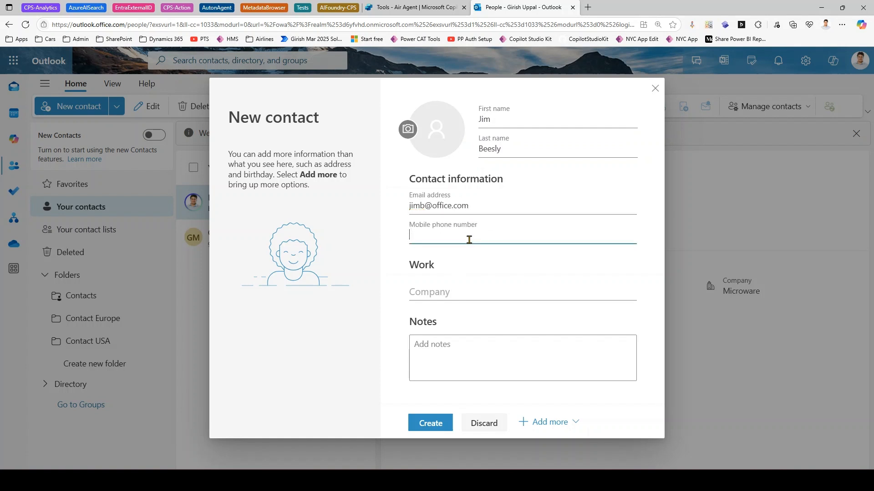
click(439, 291)
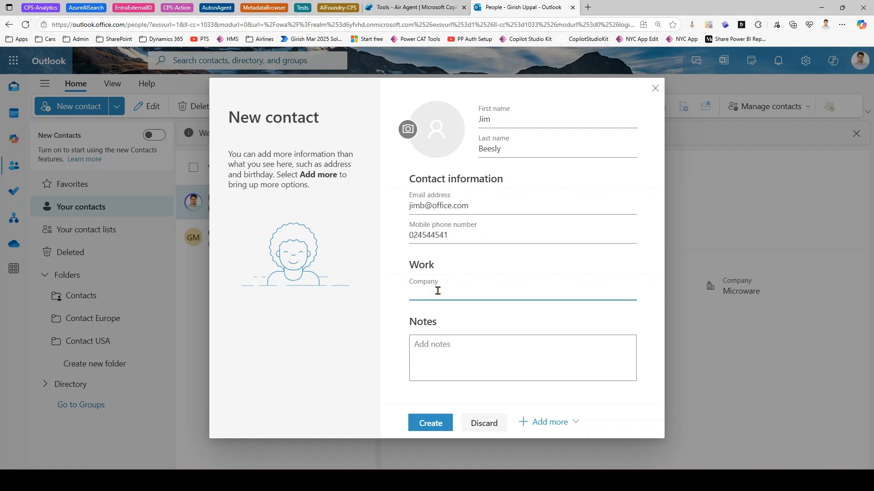
text(The Office)
click(434, 422)
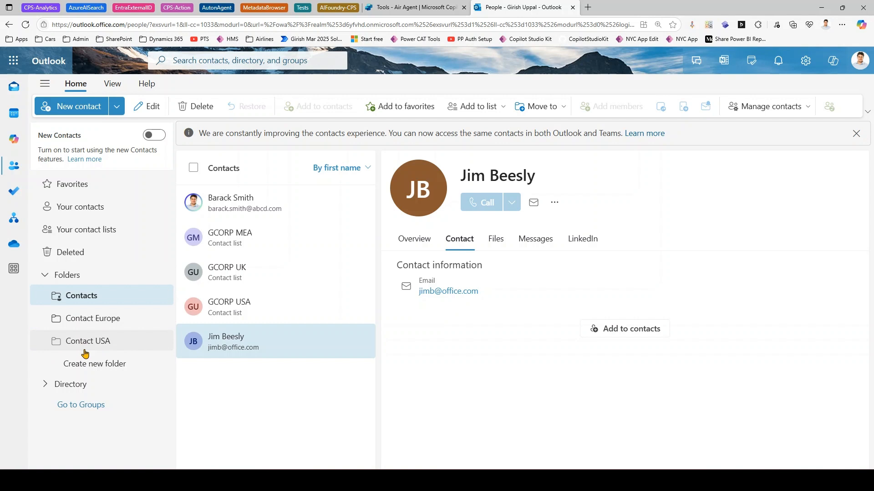
- Create contact folders Contact Finland and Contact Bahrain, then open the empty Contact Bahrain folder
drag(89, 366, 64, 278)
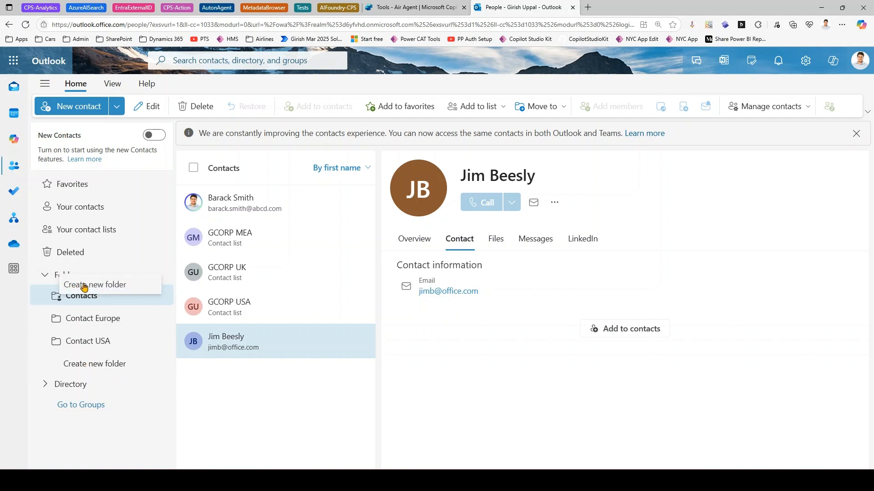
click(112, 366)
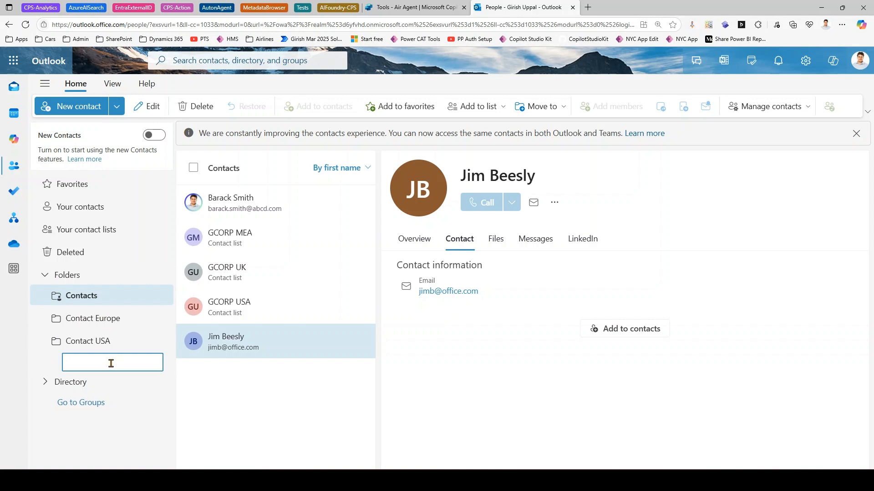
text(COn)
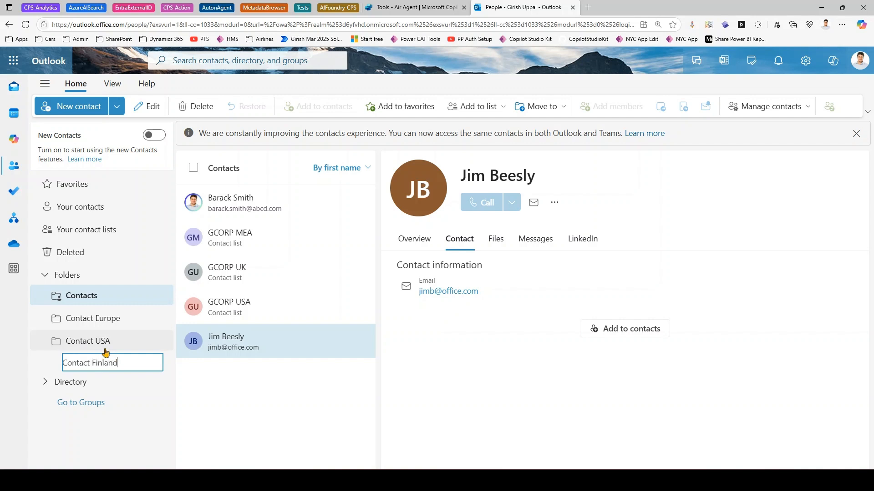
key(Return)
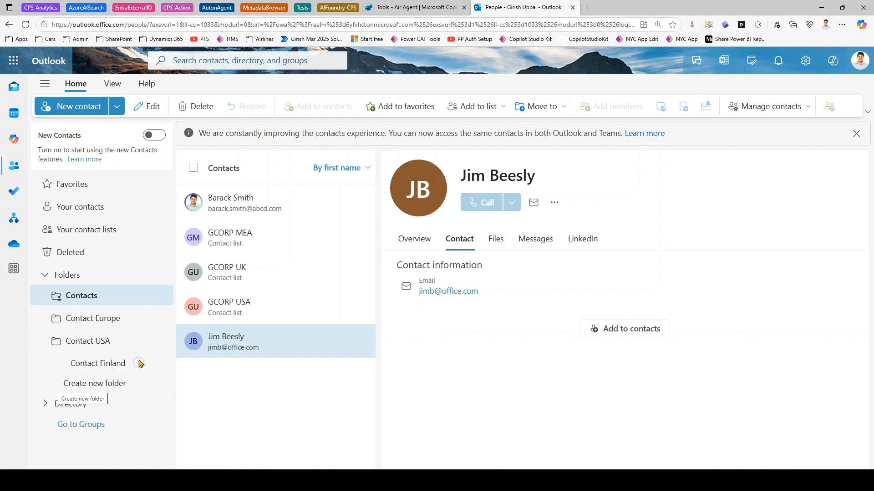
click(92, 387)
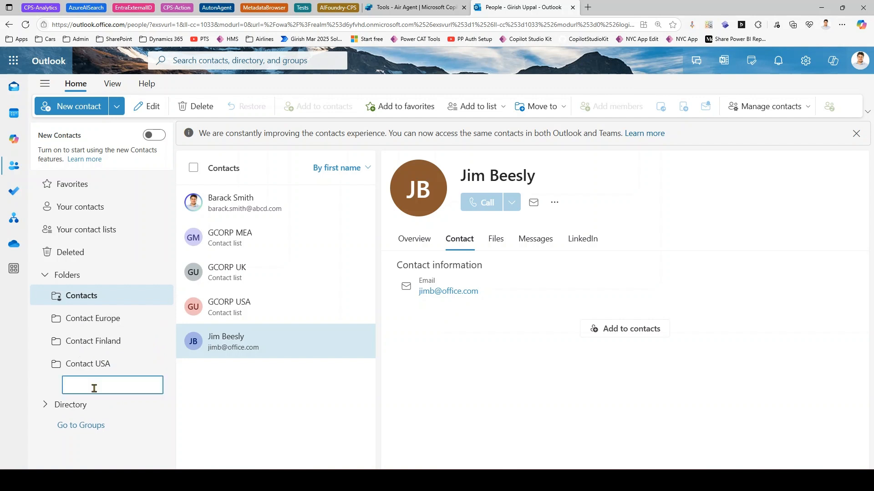
text(Contact Bahrain)
key(Return)
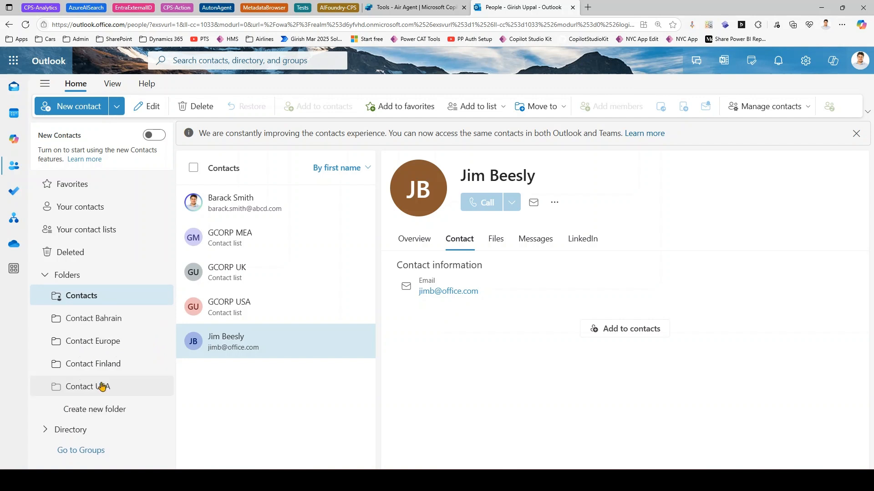
click(113, 325)
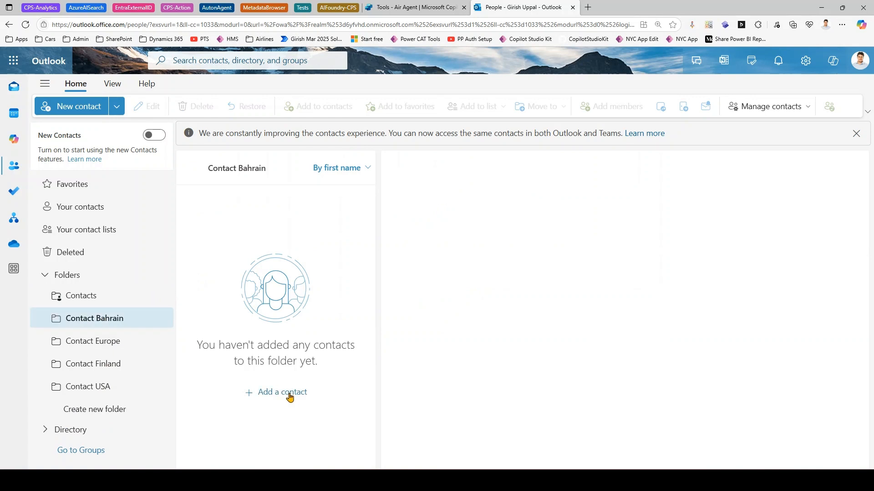
- Create a contact in Contact Bahrain with first name, e-mail, mobile number and company The Office
click(288, 394)
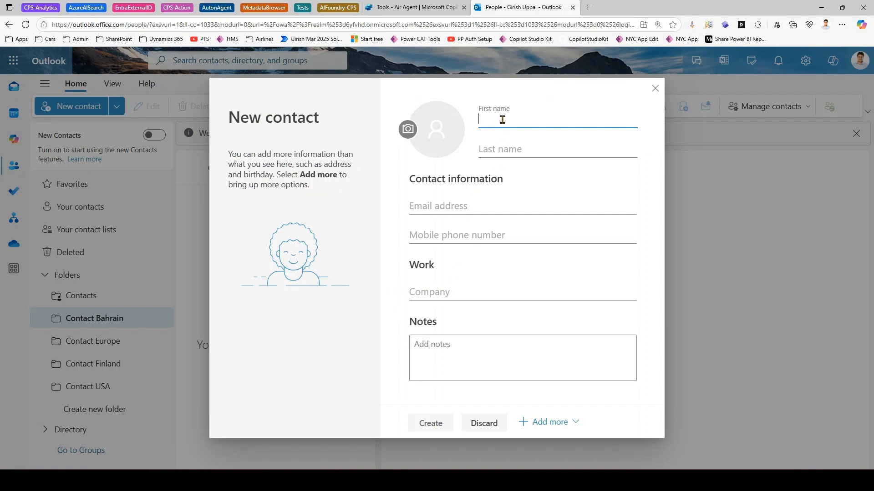
text(Pam)
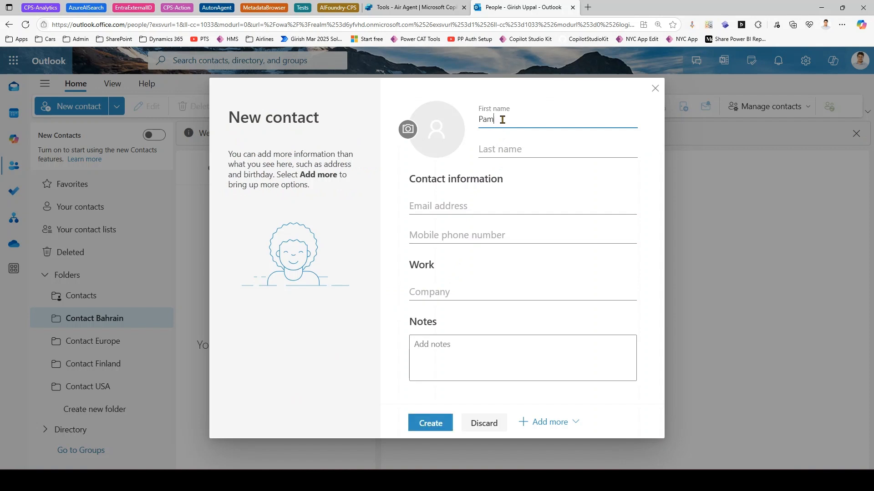
key(Tab)
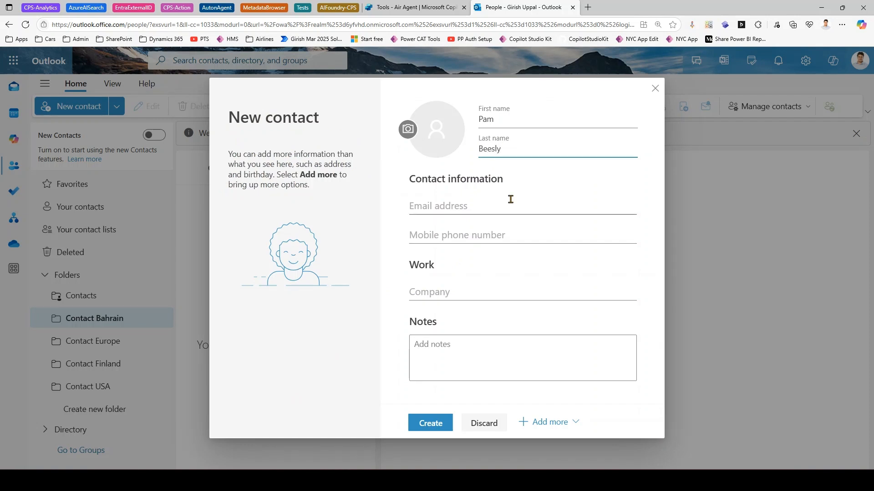
click(496, 211)
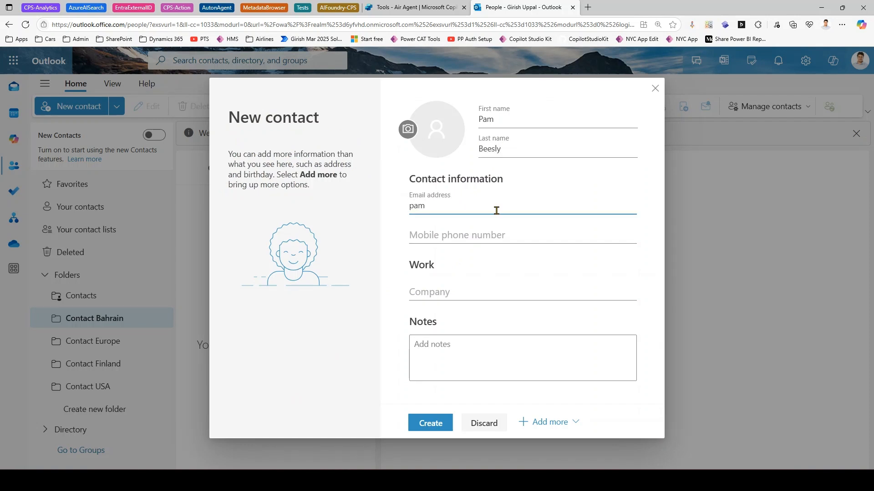
key(Tab)
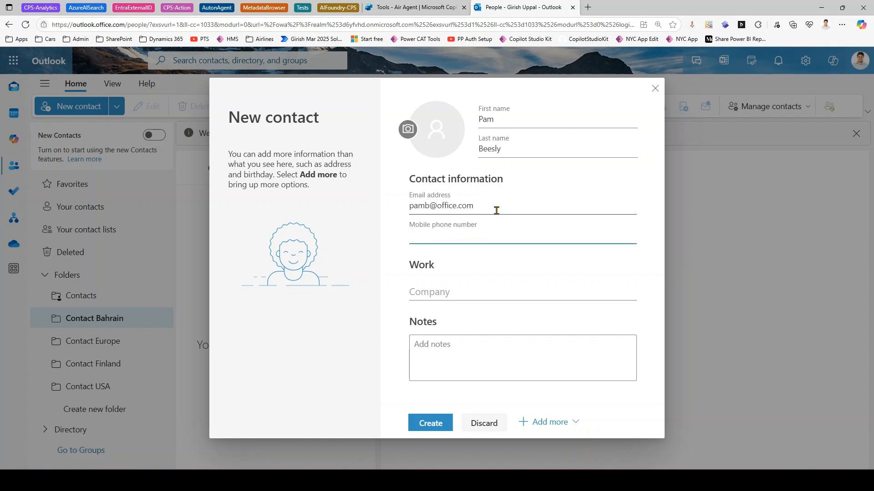
text(511545112)
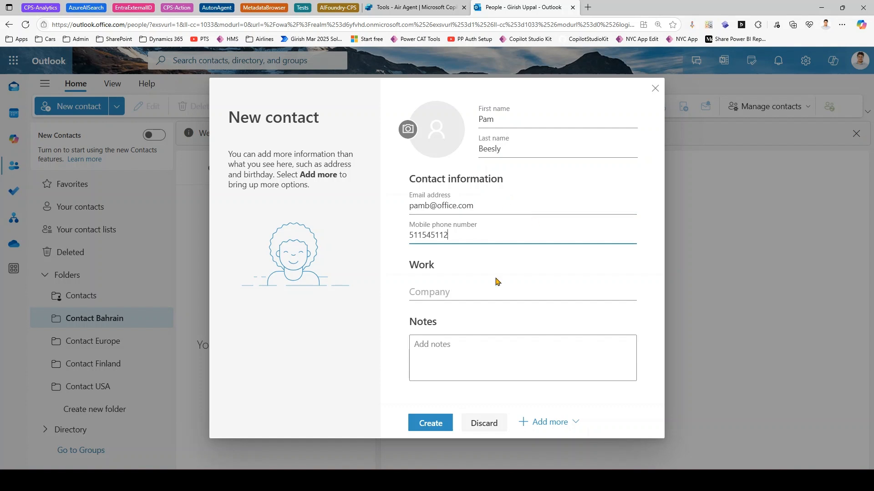
click(492, 291)
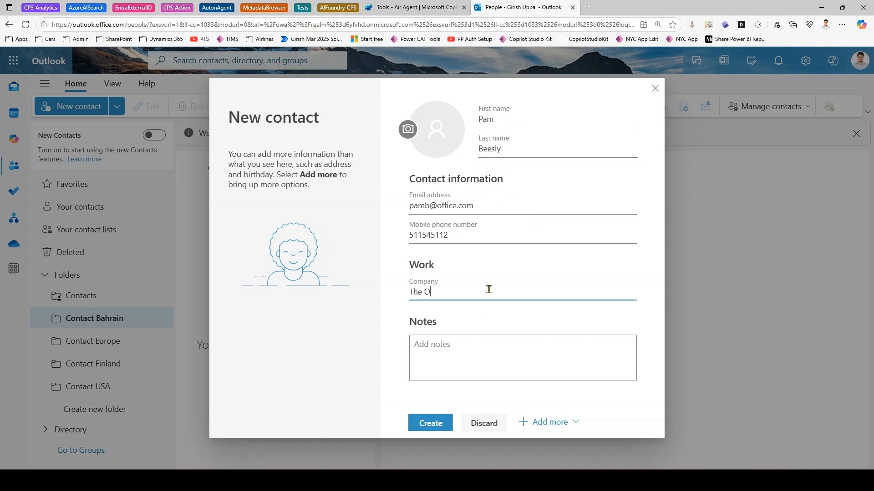
click(428, 424)
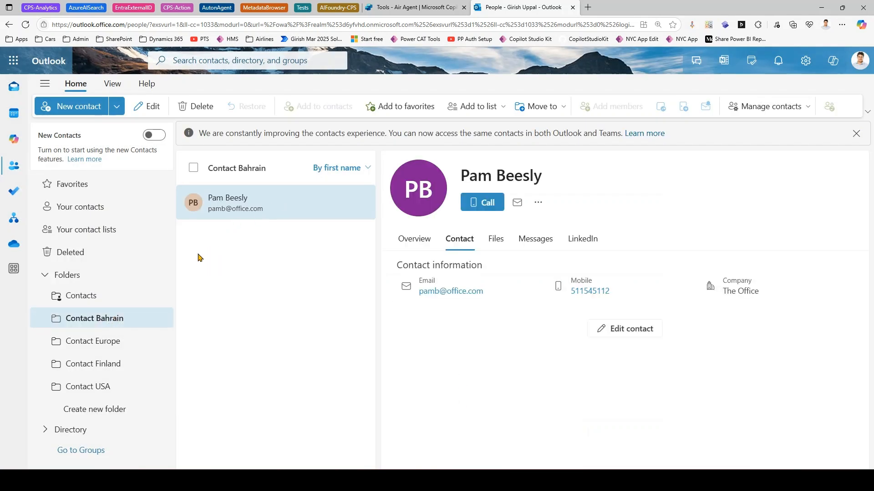
click(79, 208)
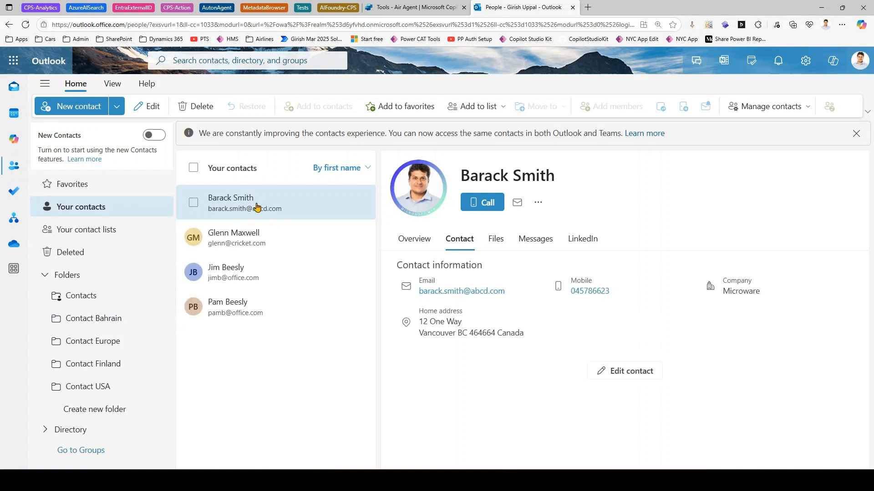
- Show Your contact lists and open GCORP UK to view its single member
click(79, 234)
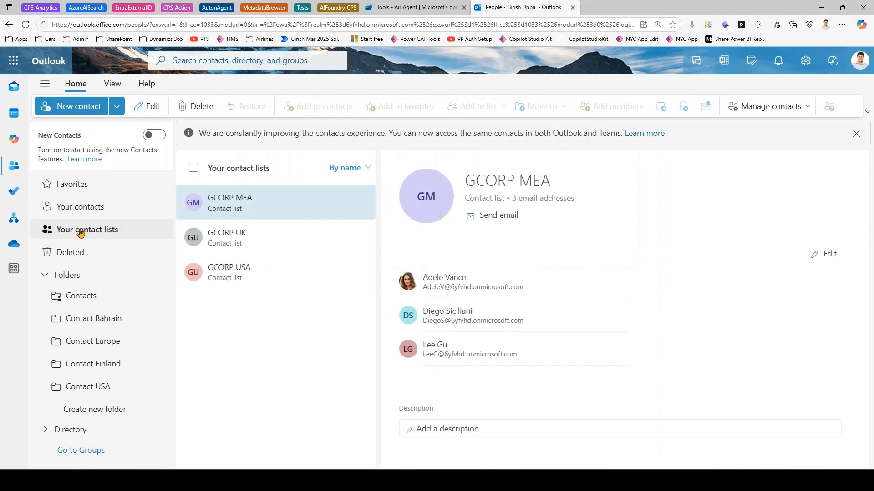
click(45, 276)
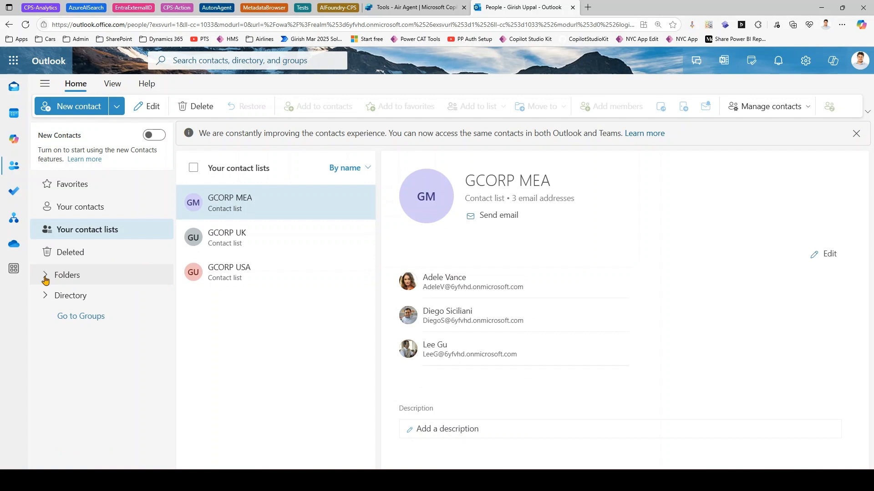
click(45, 276)
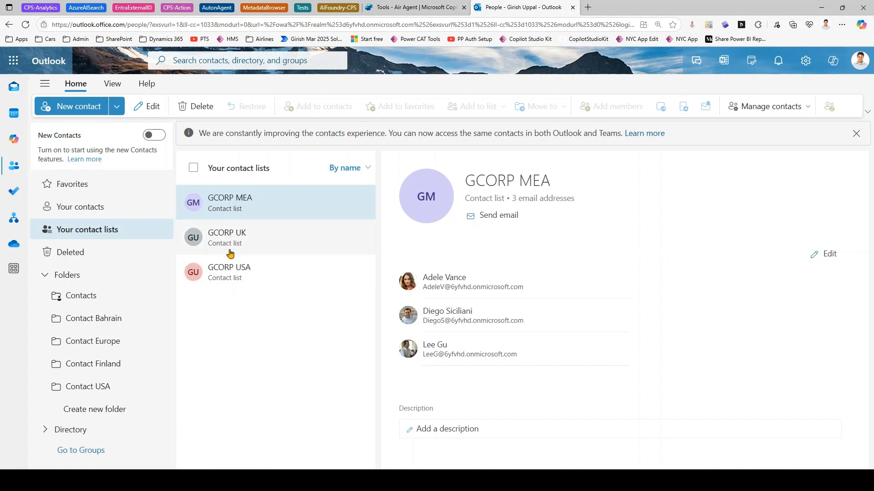
click(241, 243)
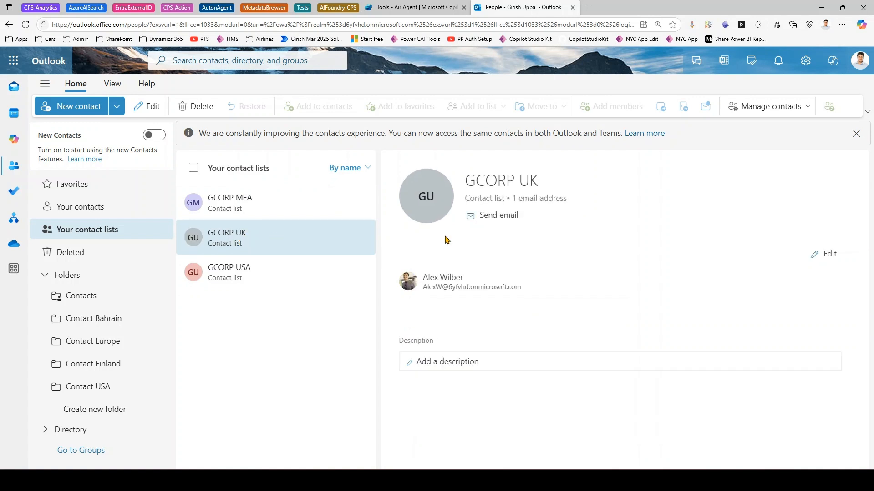
- Add three people from the address suggestions to GCORP UK and save it with 4 addresses
click(828, 254)
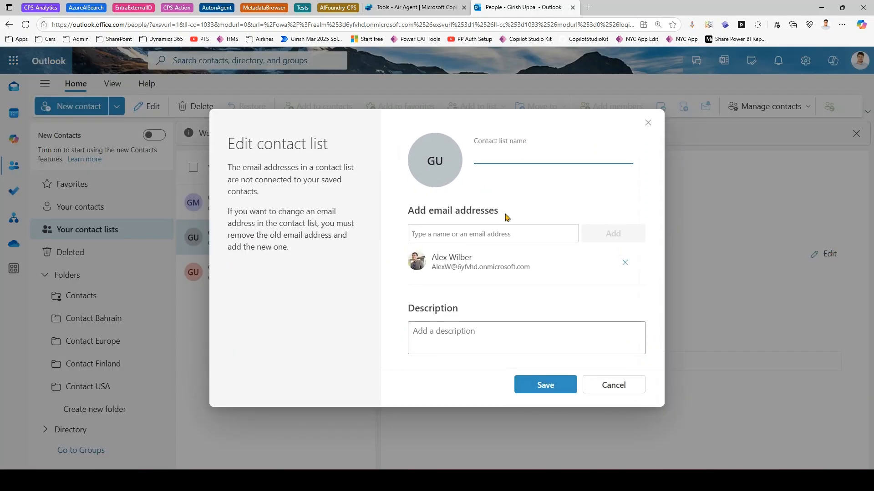
click(498, 232)
click(510, 280)
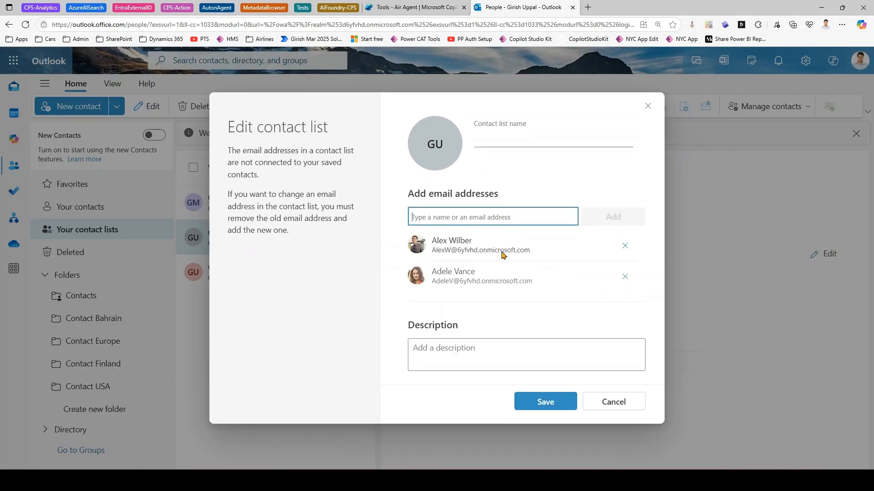
click(502, 217)
scroll(493, 291, down, 3)
click(493, 293)
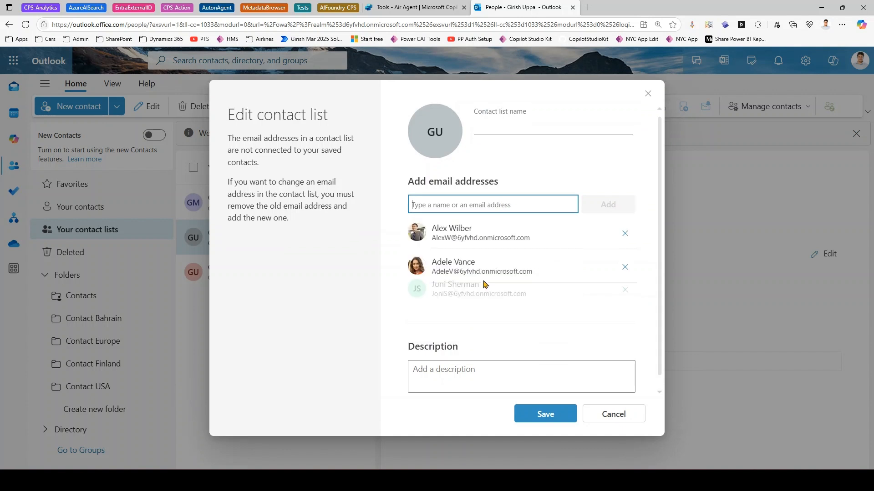
click(468, 198)
scroll(432, 273, down, 2)
click(455, 225)
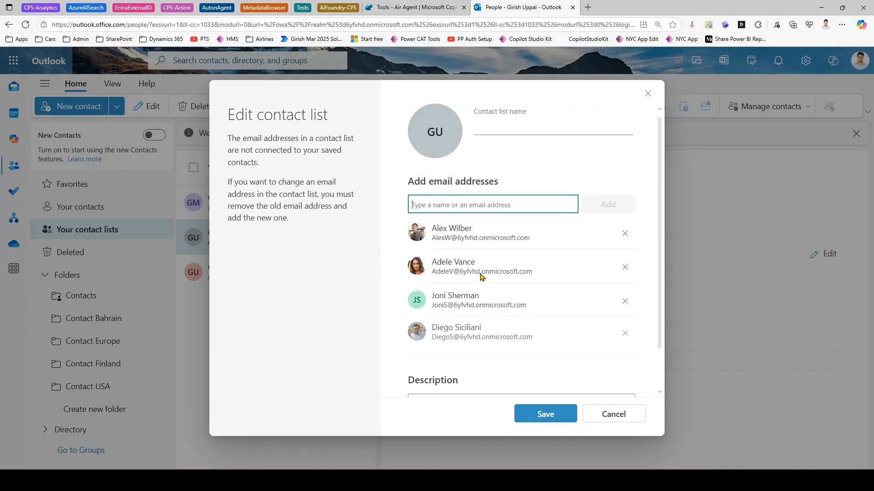
click(559, 414)
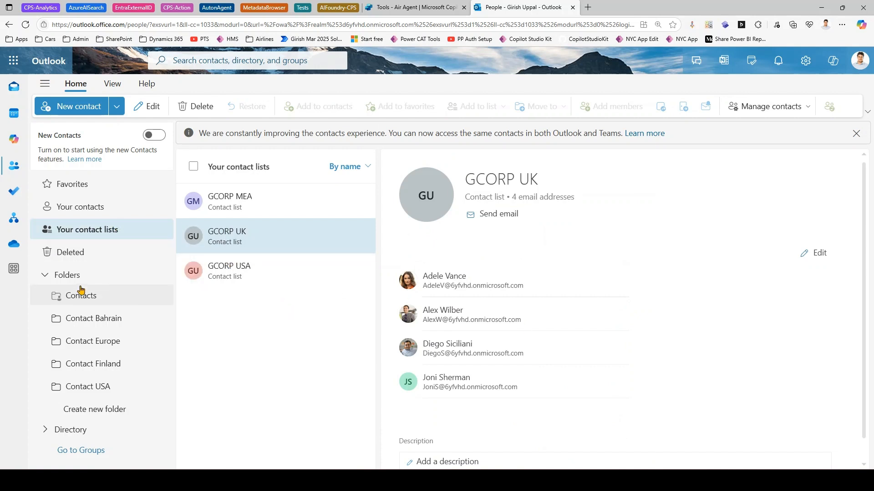
- Browse the Contact Bahrain, Contact Europe and Contacts folders, then return to Air Agent's Tools page
click(103, 323)
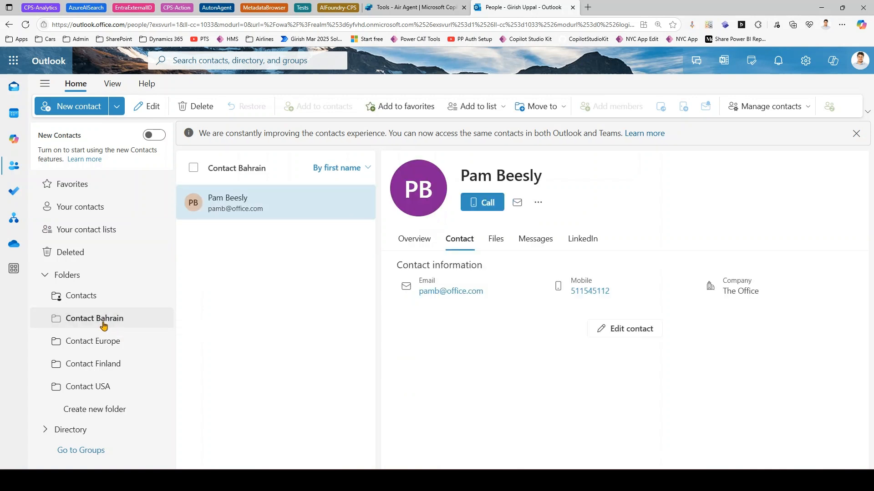
click(111, 344)
click(94, 297)
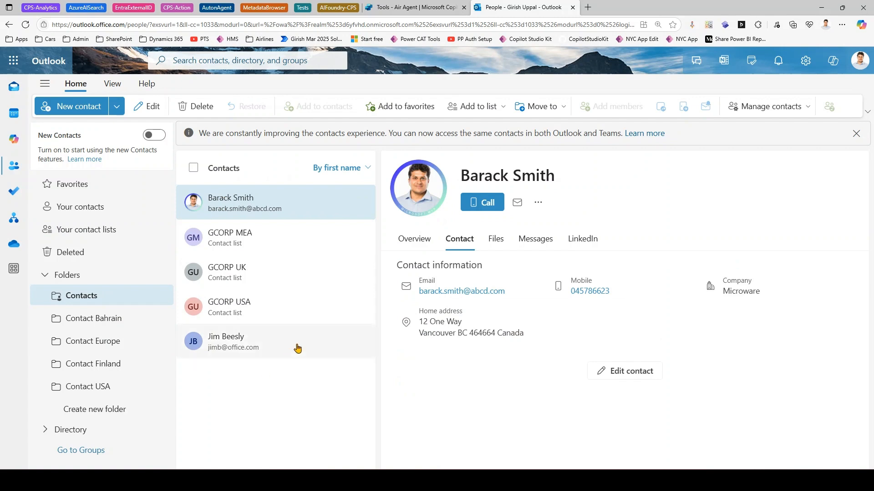
click(409, 7)
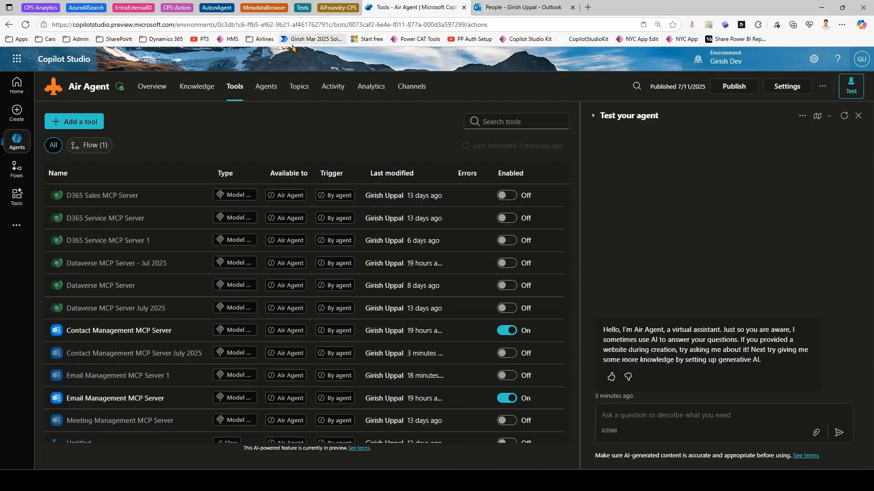
- Restart the test conversation and look through the agent's Agents, Topics and Tools pages
click(844, 117)
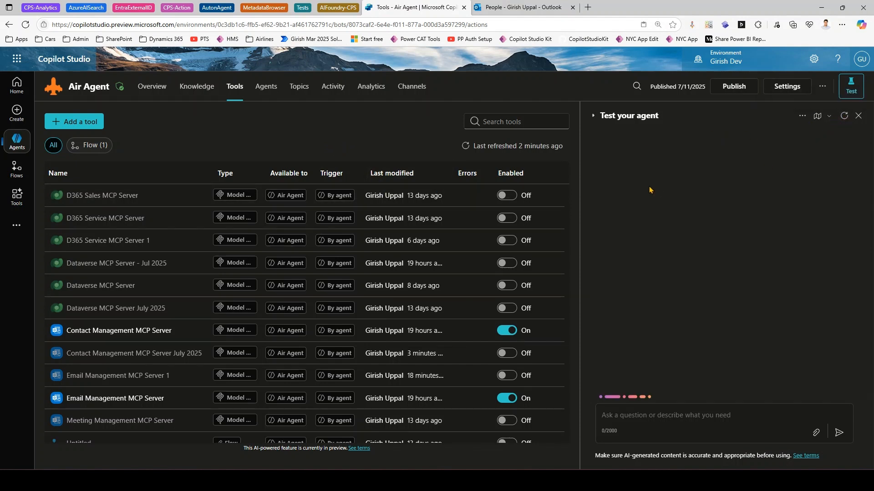
click(266, 94)
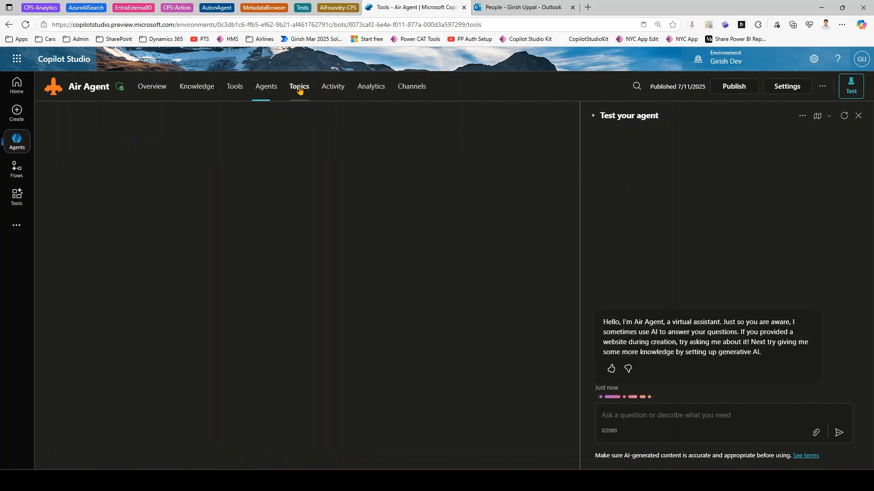
click(299, 91)
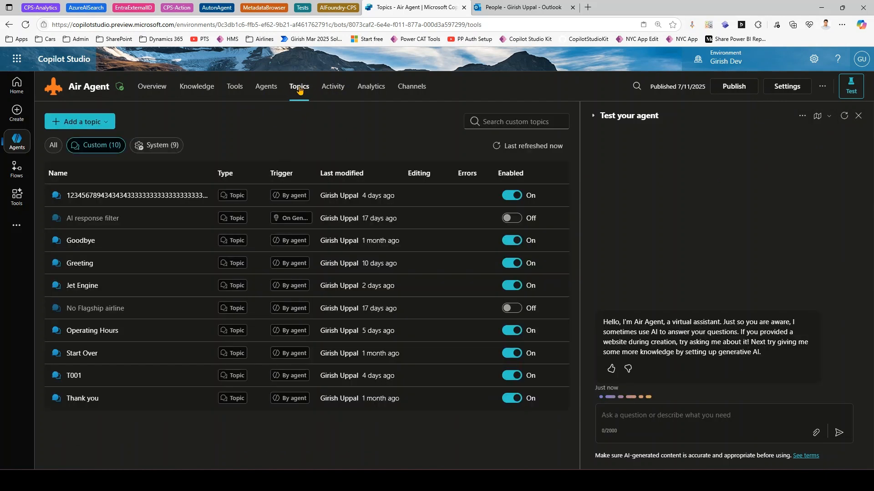
click(234, 88)
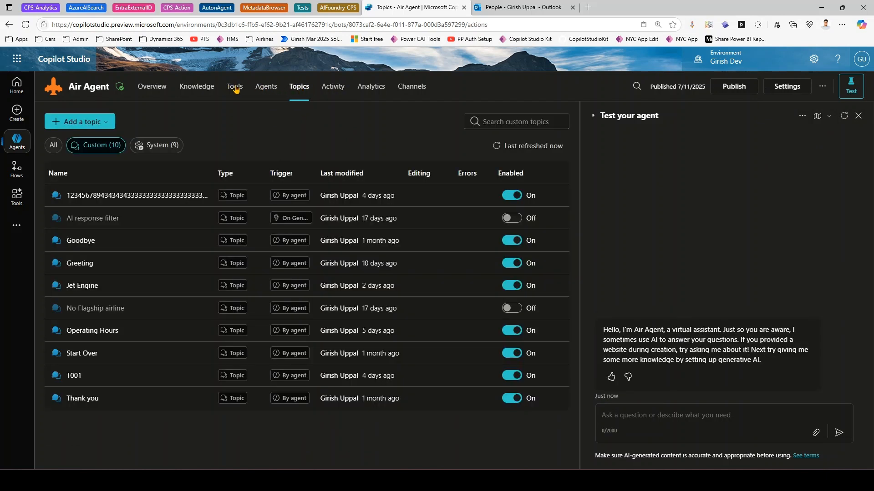
click(294, 87)
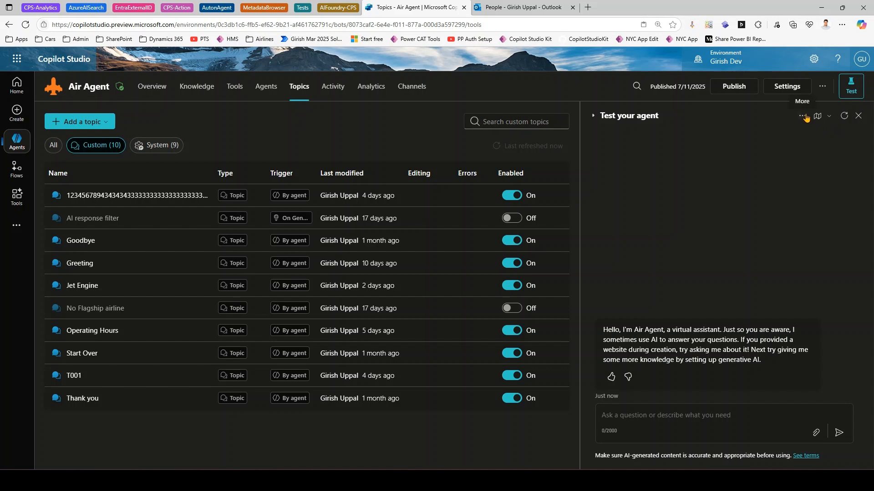
- Check the activity-map options and open the Activity history of past runs
click(829, 116)
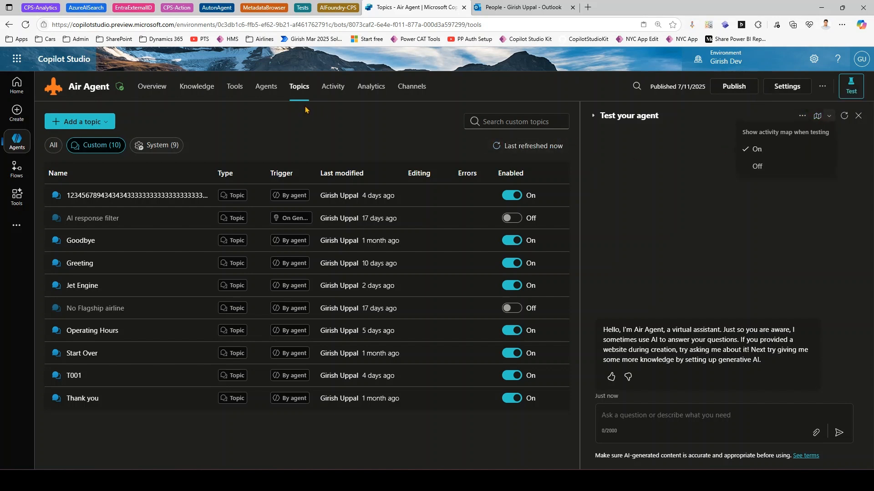
click(334, 89)
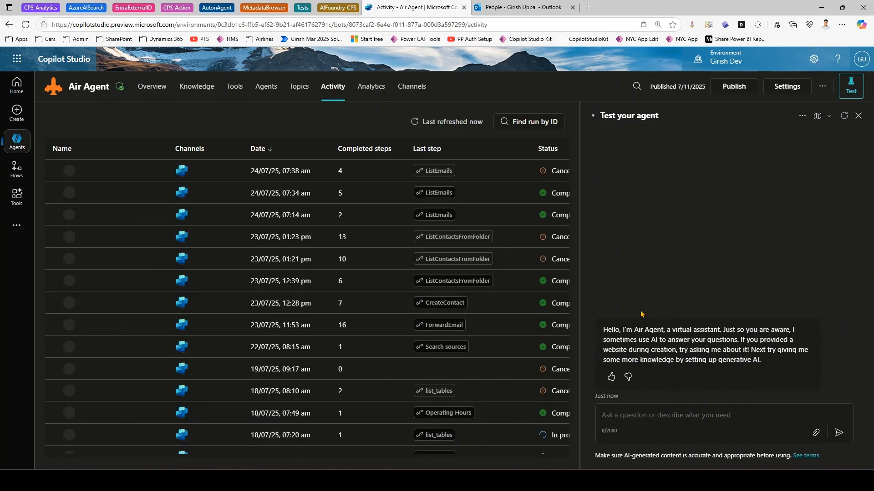
click(645, 418)
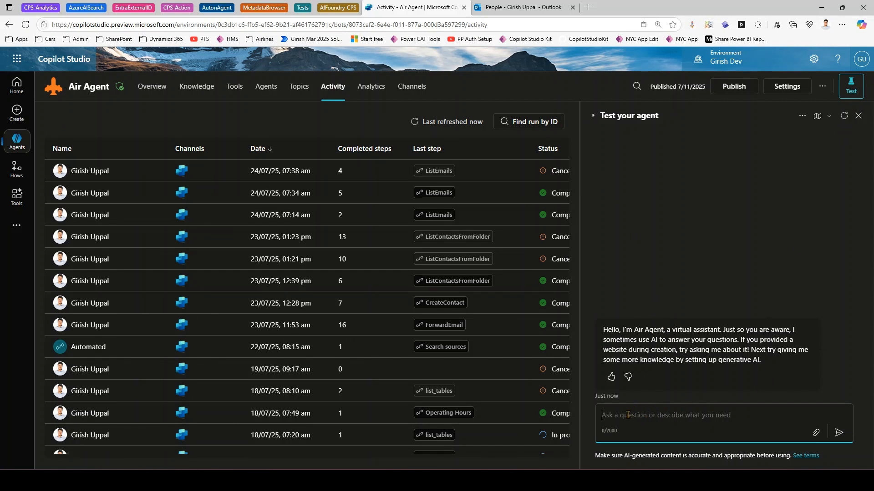
- Send 'get recent contact' to the agent, then switch to Outlook's Contacts page
text(get)
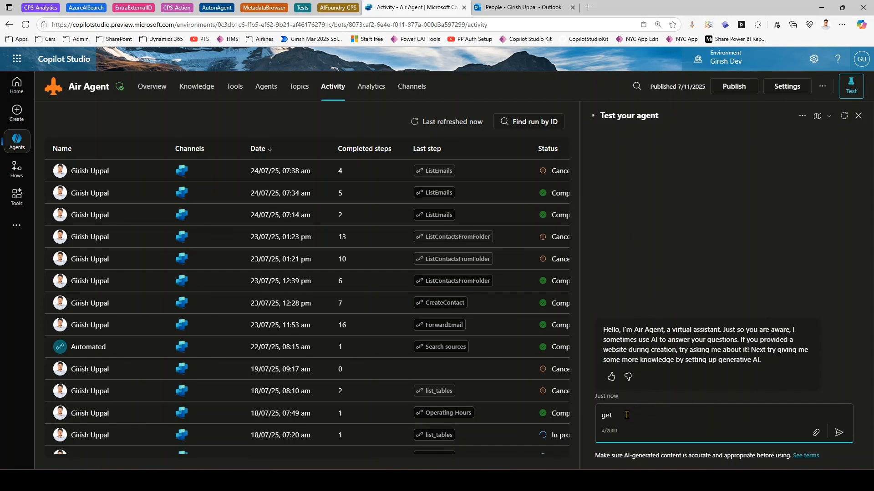
text( recent contact)
key(Return)
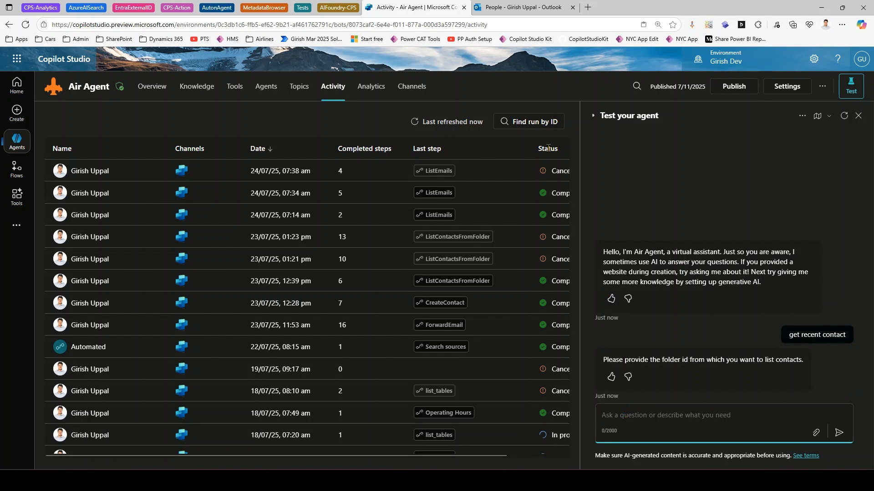
click(523, 8)
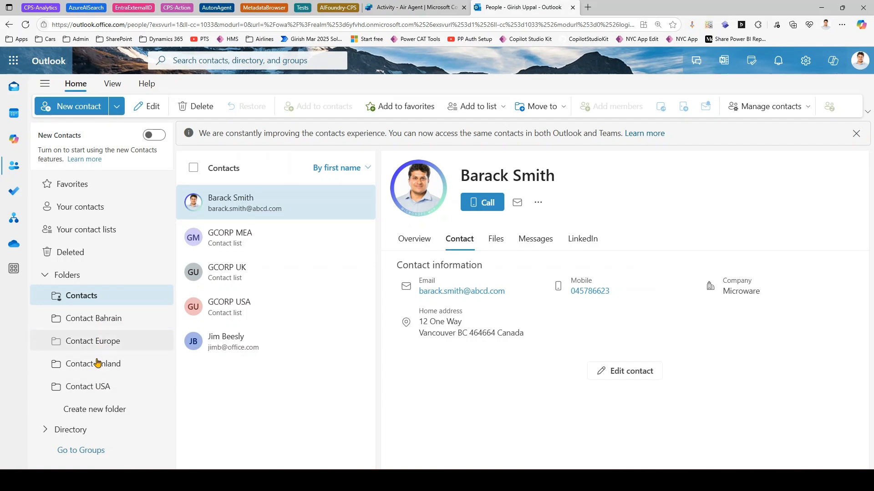
- View Outlook's main Contacts folder, then go back to the Air Agent test chat
click(418, 8)
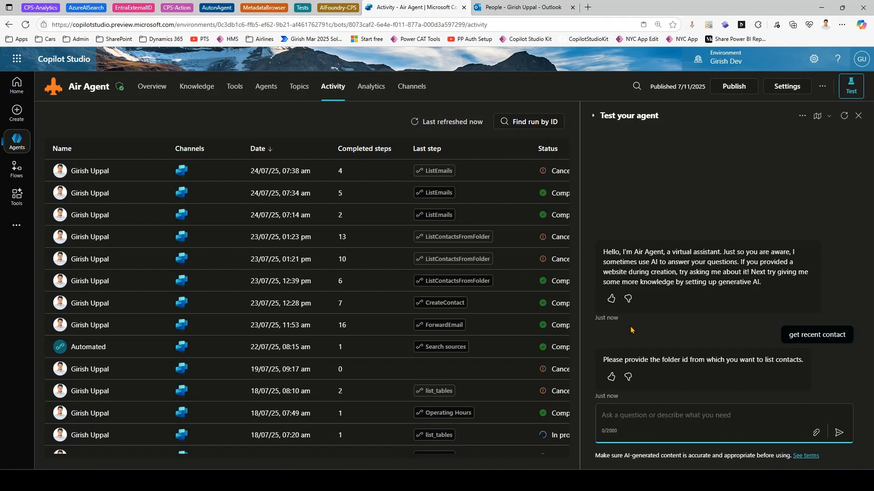
click(519, 8)
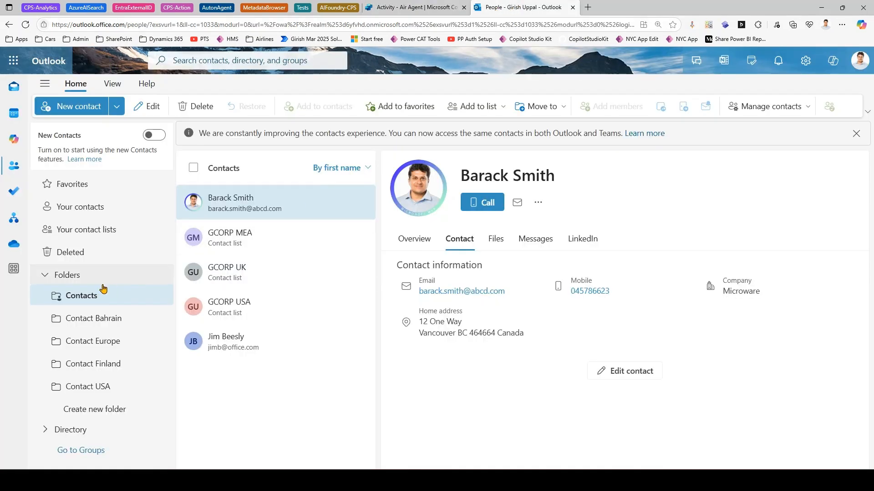
click(87, 300)
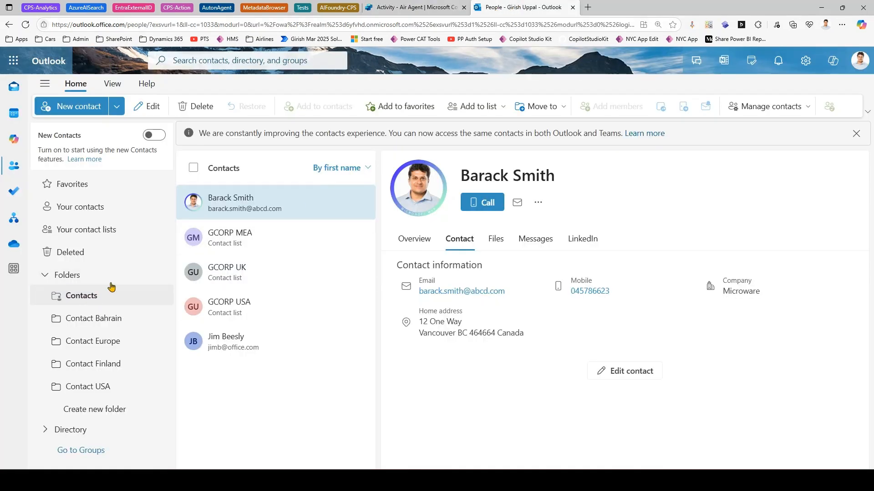
click(400, 8)
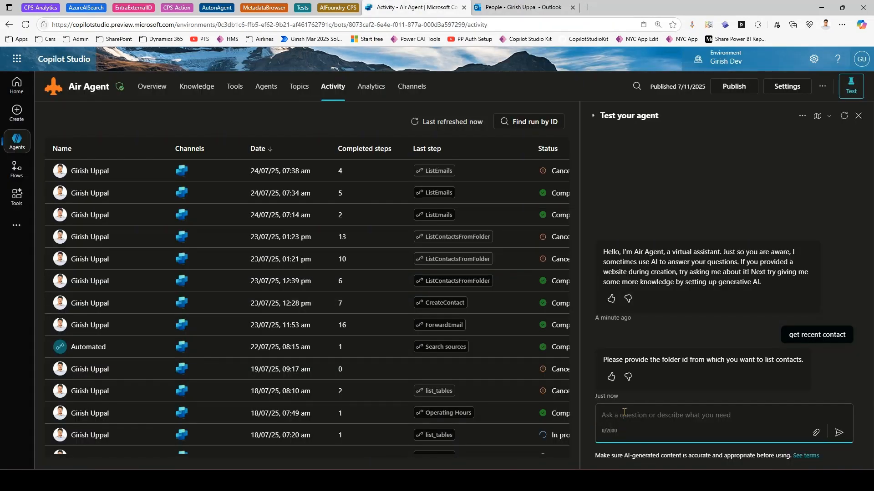
- Send 'get contact folders' to the test agent
text(get contact folders)
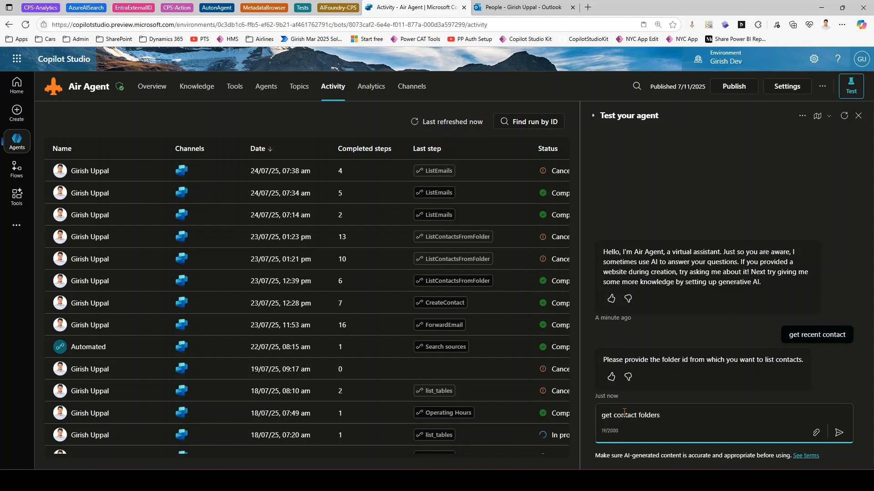
key(Return)
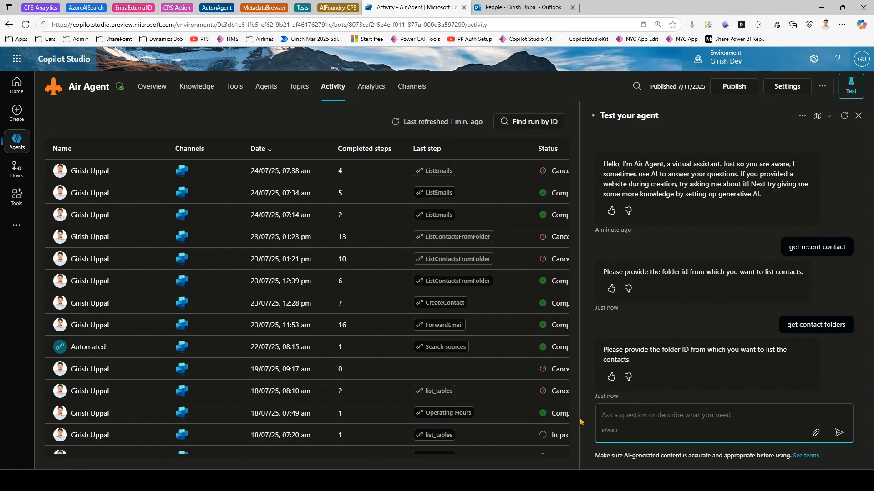
- Open Contact Management MCP Server from the Tools list and scroll to its five contact tools
click(235, 89)
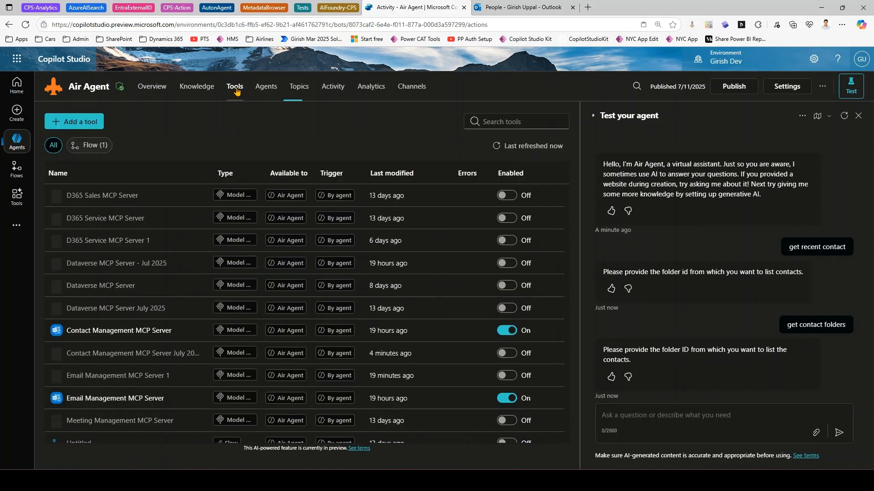
click(110, 332)
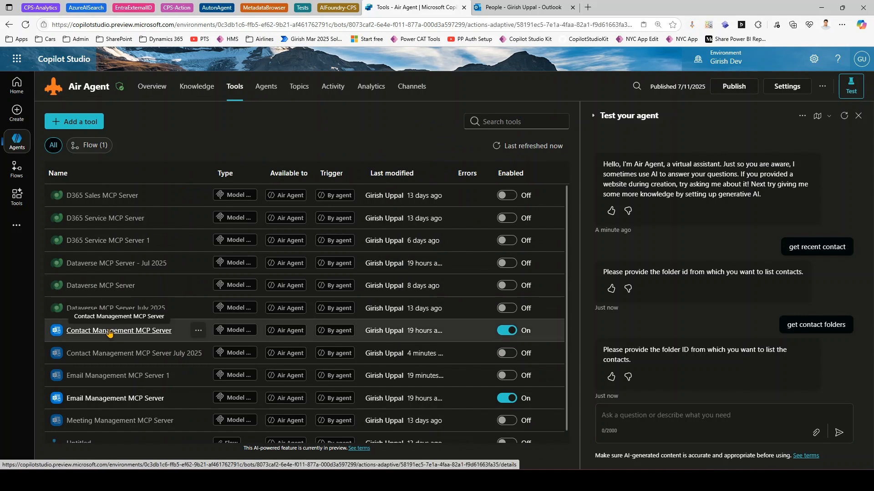
scroll(221, 359, down, 3)
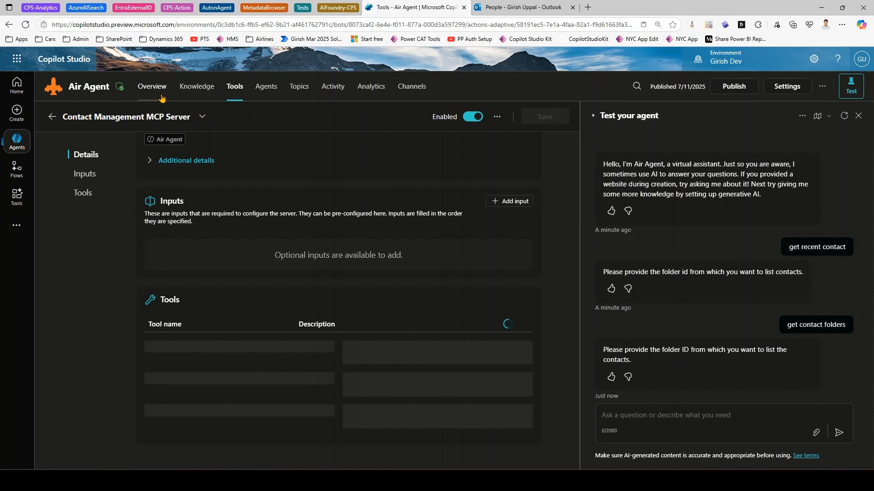
scroll(204, 346, down, 1)
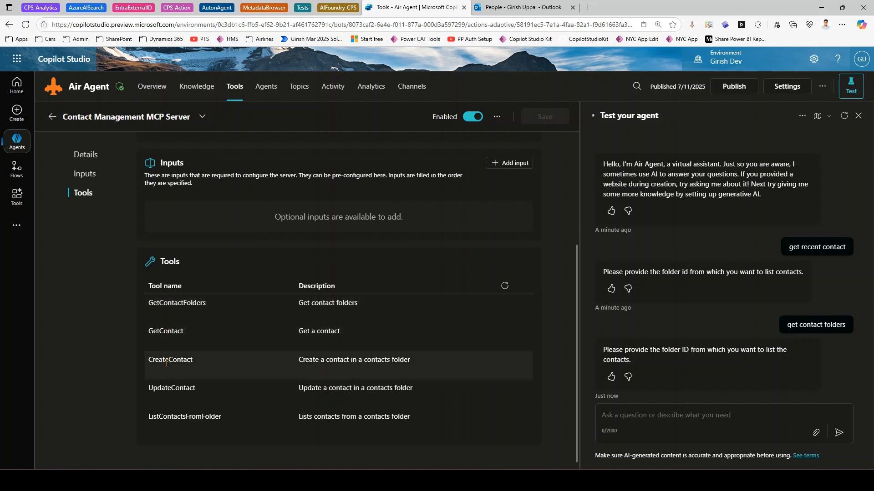
click(623, 412)
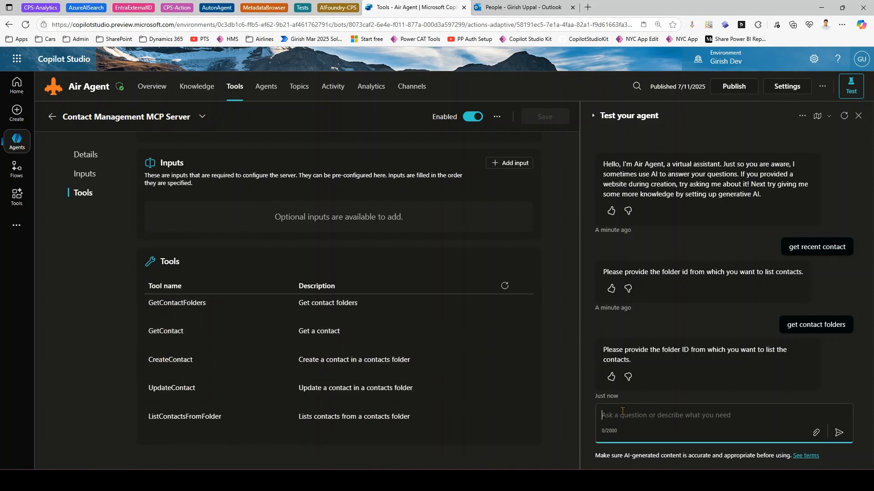
- Send 'GetContactFolders' to the agent and highlight parts of the chat replies
text(GetContactFolders)
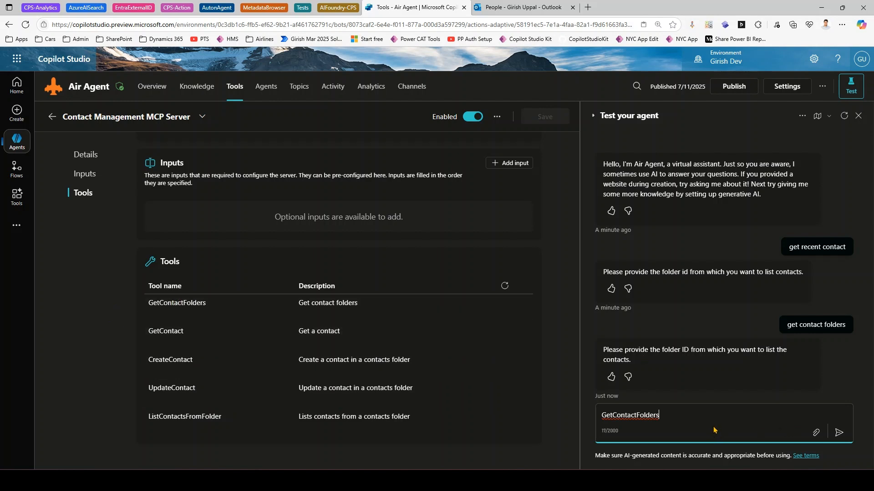
key(Return)
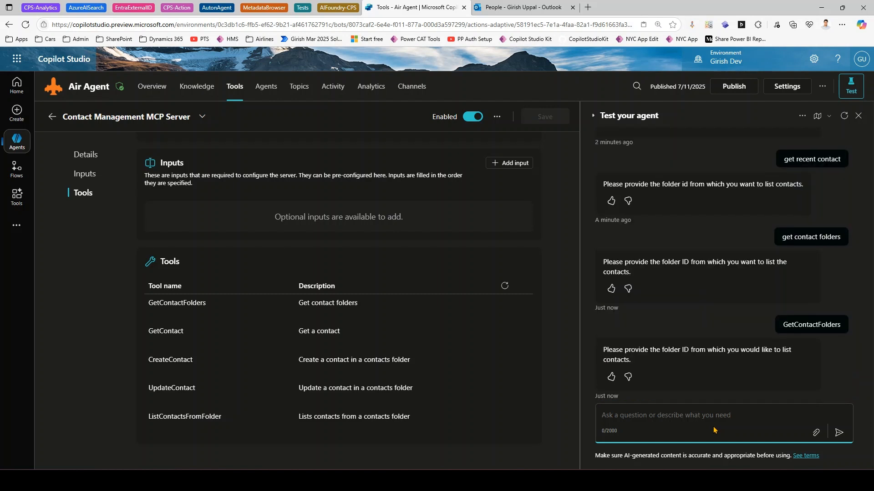
drag(793, 159, 841, 160)
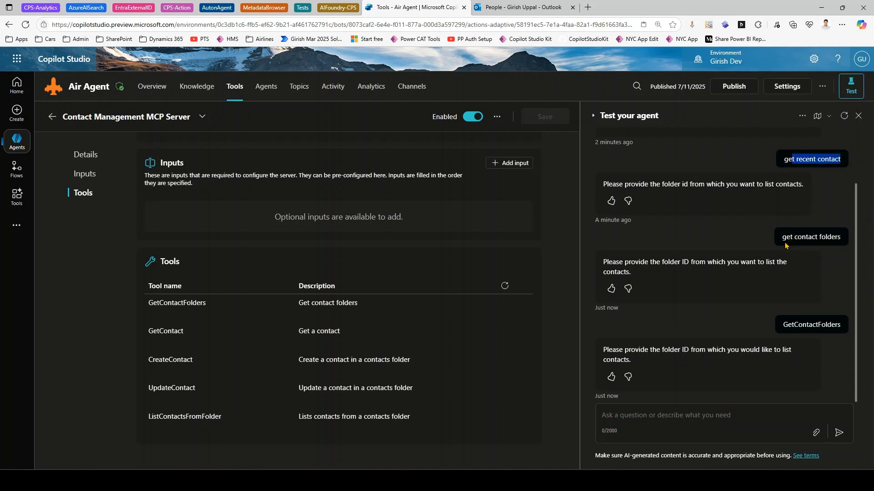
drag(782, 237, 825, 238)
drag(793, 323, 827, 325)
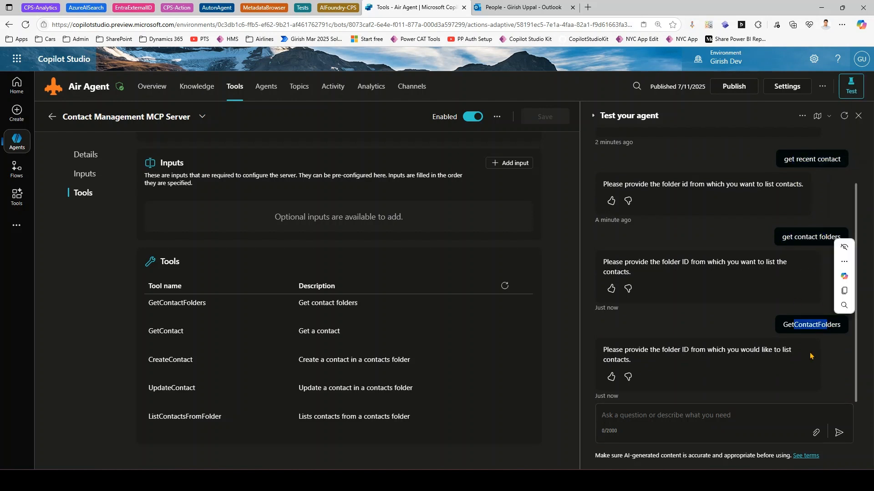
- Draft 'list contacts from "Contact Europe" folder' after checking Outlook's Contact Europe folder
click(667, 418)
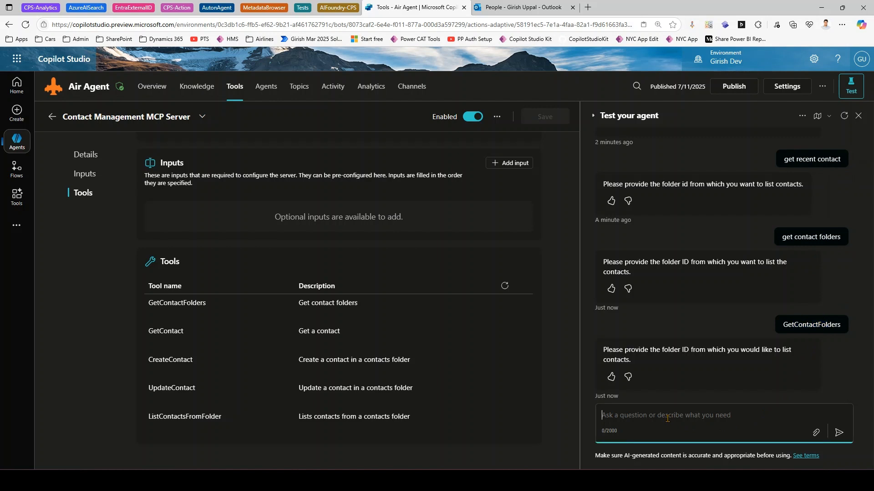
text(list contacts from "Contact)
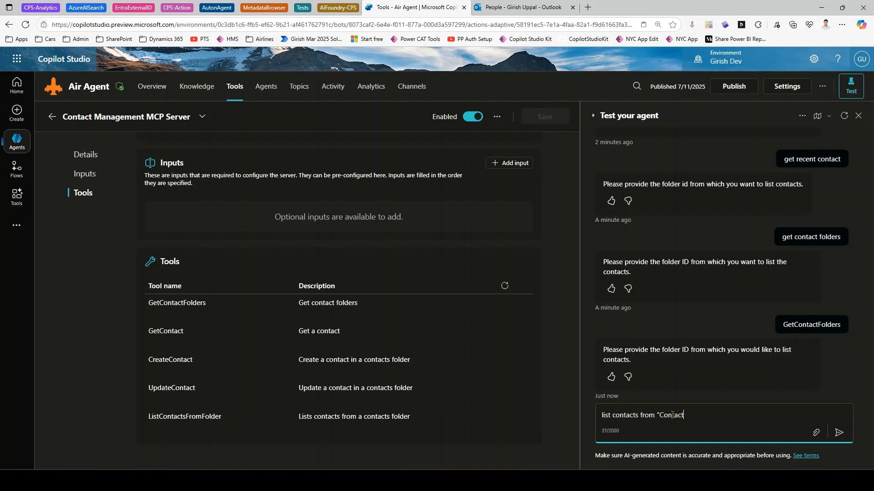
text( Europe)
text(" fld)
text(folder)
click(524, 8)
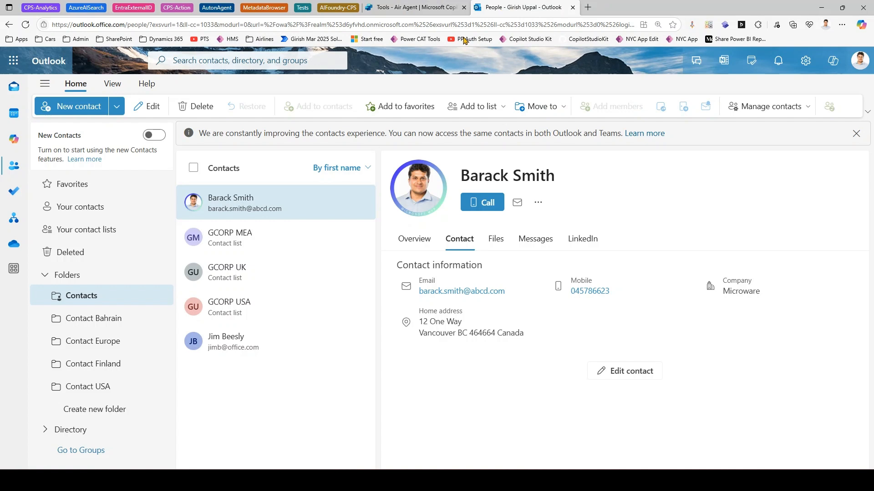
click(119, 348)
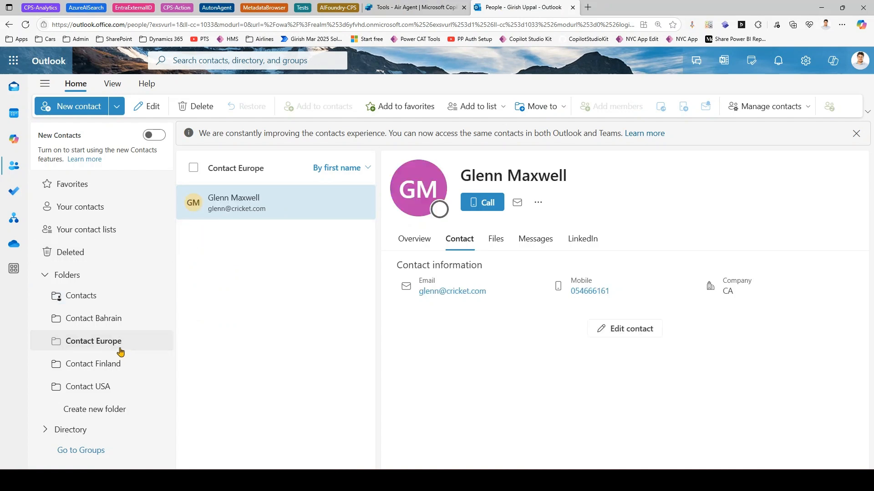
click(415, 7)
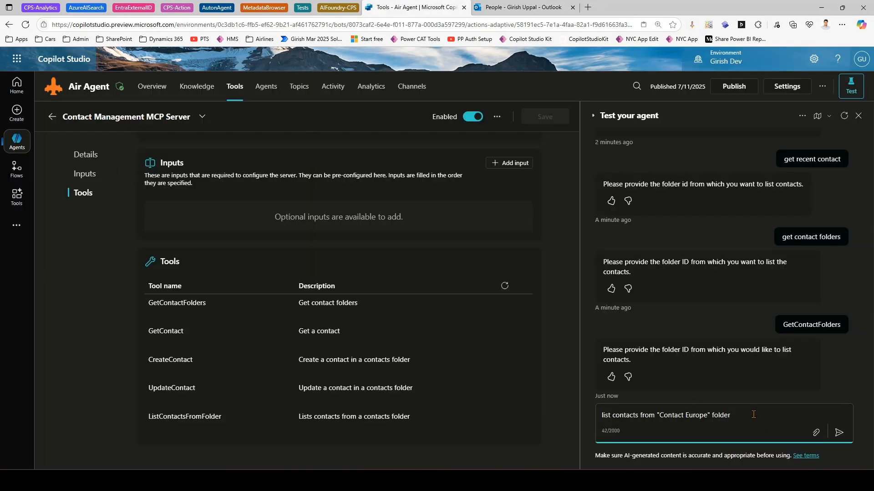
- Send the Contact Europe listing request and start typing 'list contacts from'
key(Return)
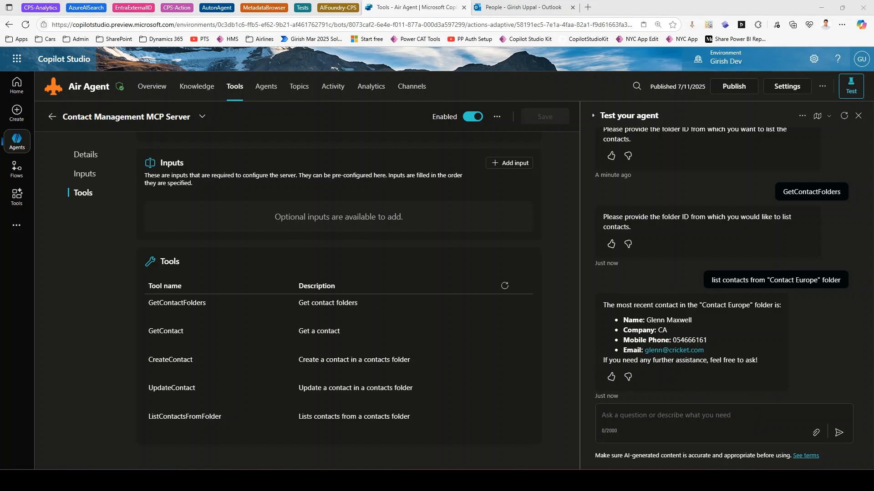
click(654, 416)
text(list c)
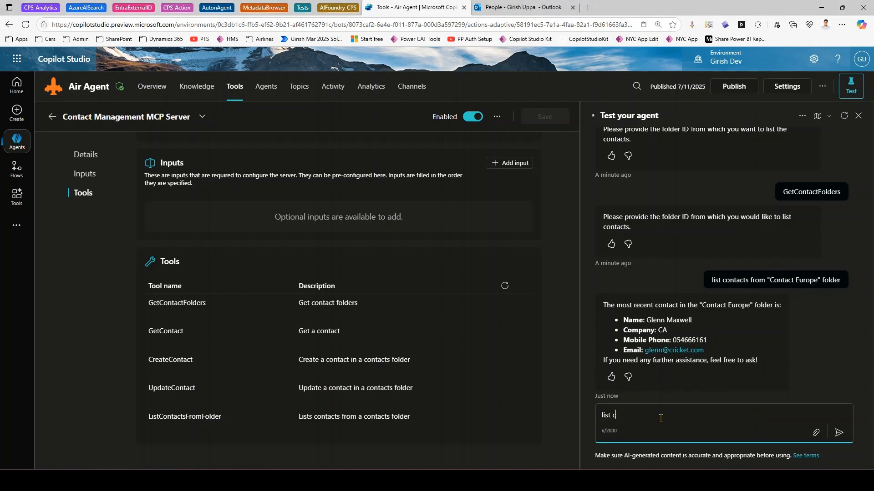
text(ontacts from)
- Check Outlook's Contact Finland and Contact Bahrain folders, then return to the test chat
click(518, 7)
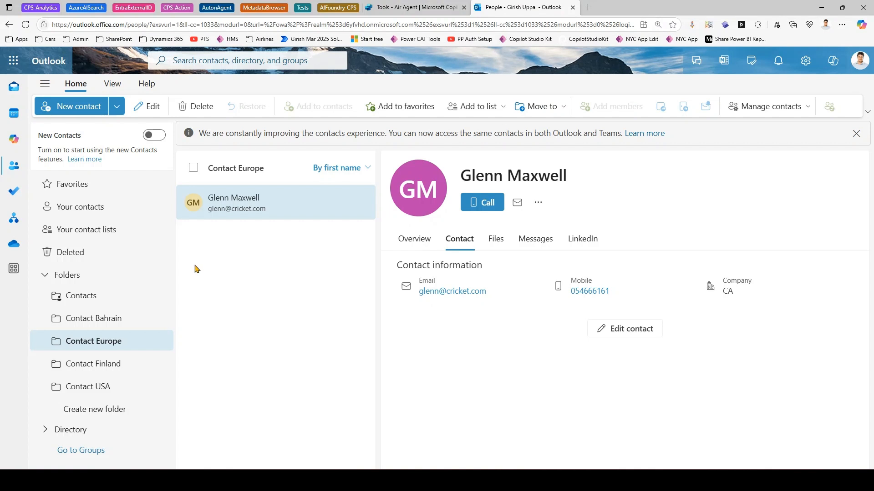
click(107, 366)
click(101, 321)
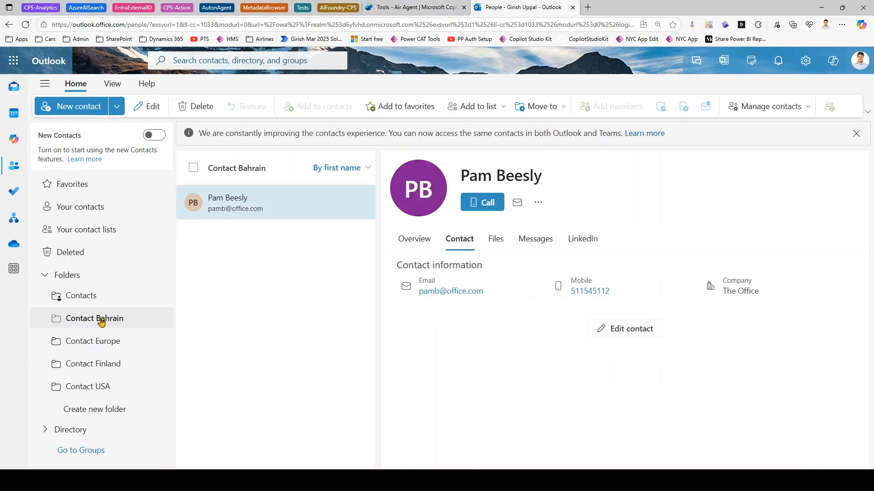
click(432, 7)
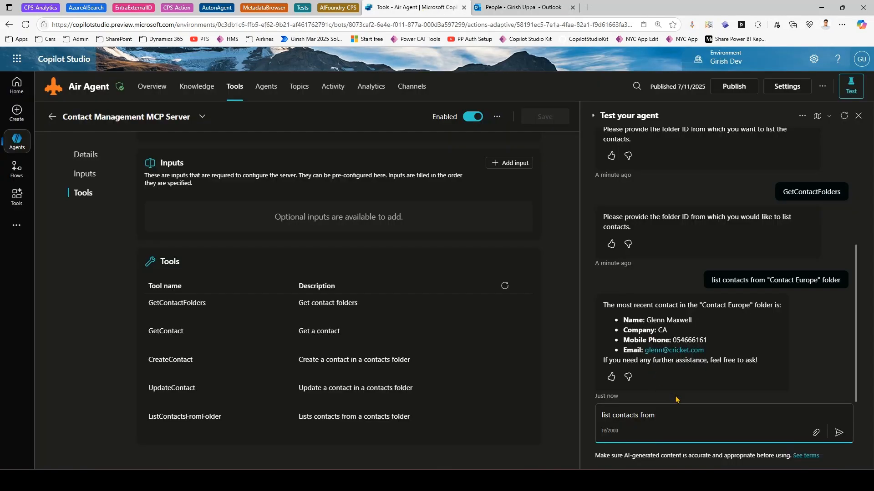
text(Contact Bahrain)
key(Return)
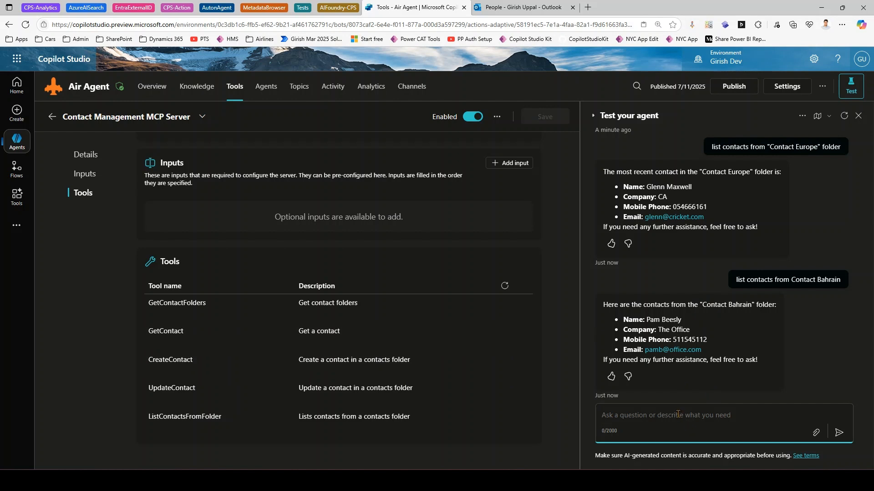
click(519, 7)
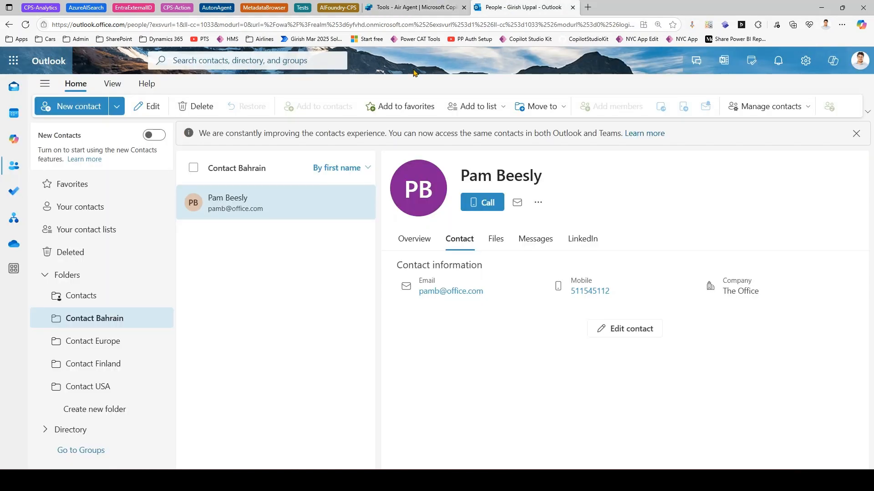
click(101, 364)
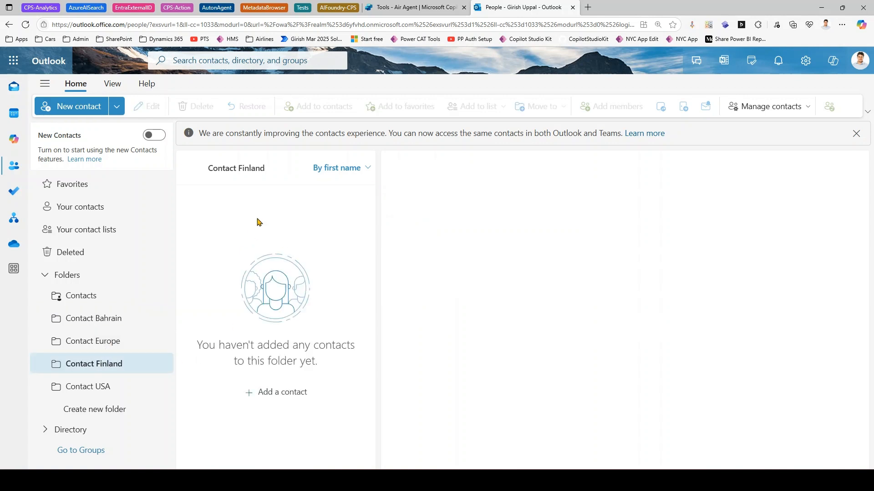
click(407, 6)
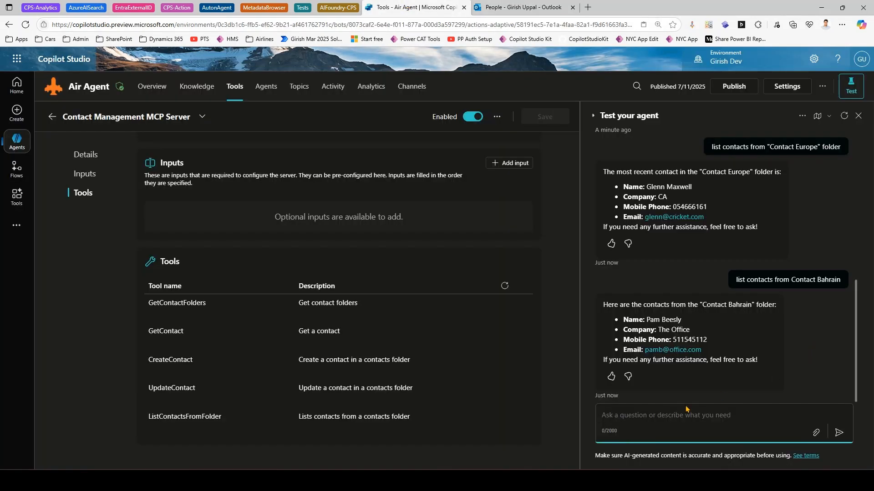
- Ask the agent to create a contact with given first and last names in Contact Finland, supplying the home phone number
text(crea)
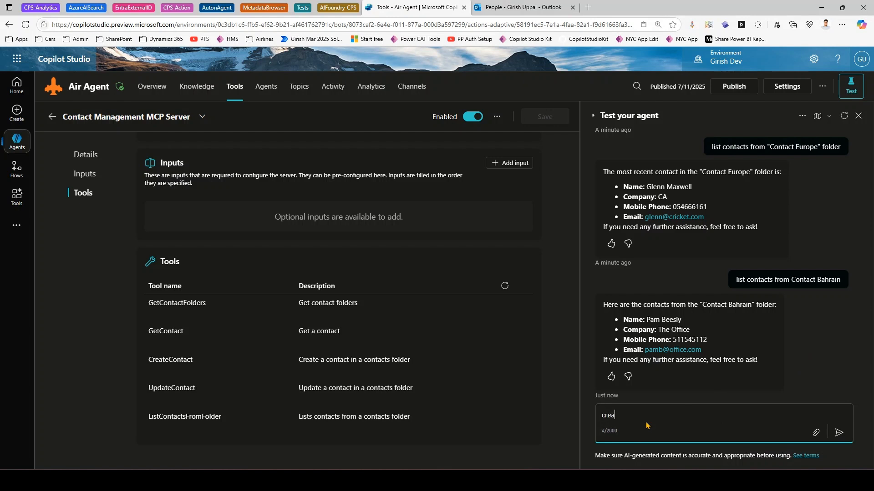
text(te conta)
text(ct in )
text("Conta)
text(ct Final)
text(land)
text(" folder)
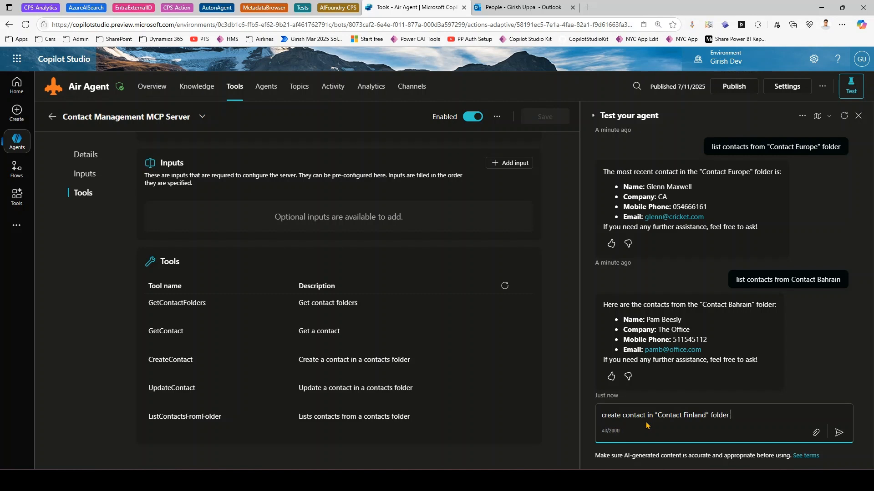
text( with First name as Steve and La)
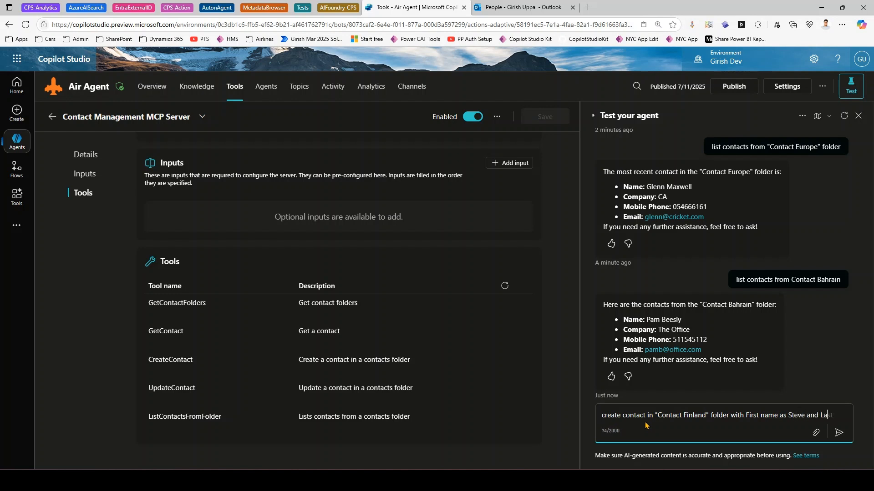
text(st name as )
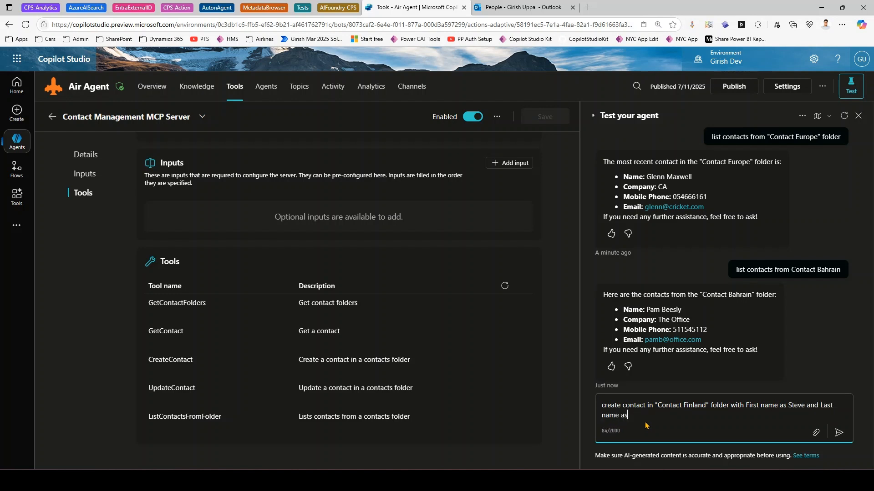
text(Smith)
key(Return)
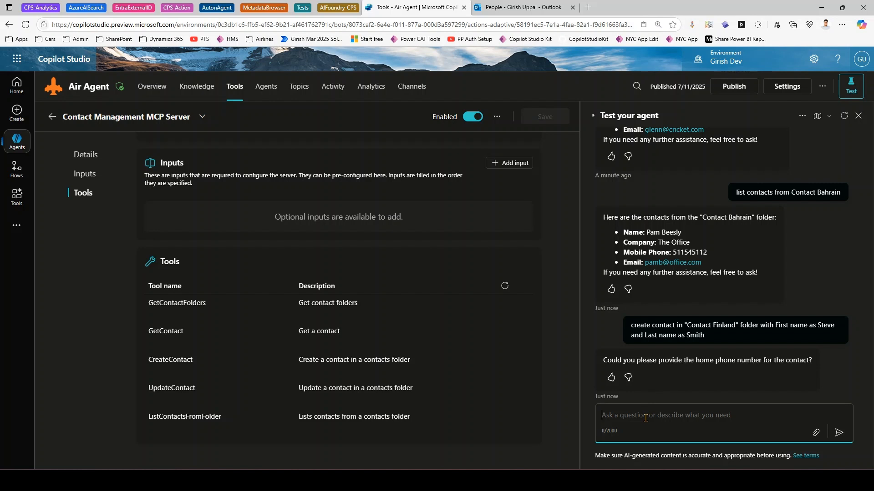
key(Return)
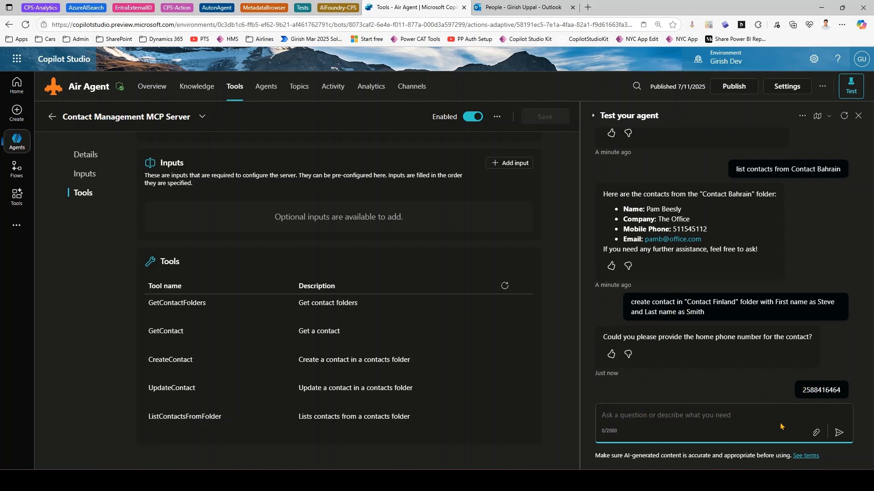
- Refresh Outlook's Contact Finland folder and open the new contact's overview details
click(499, 11)
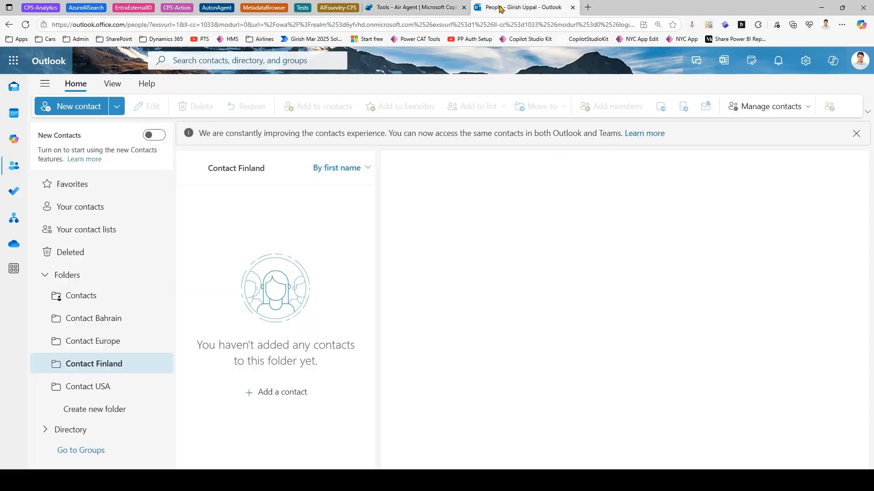
click(107, 343)
click(109, 365)
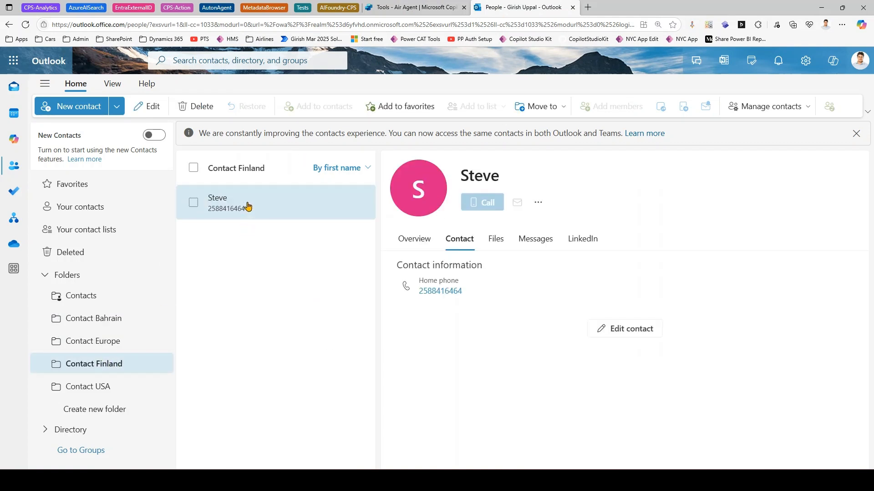
click(416, 240)
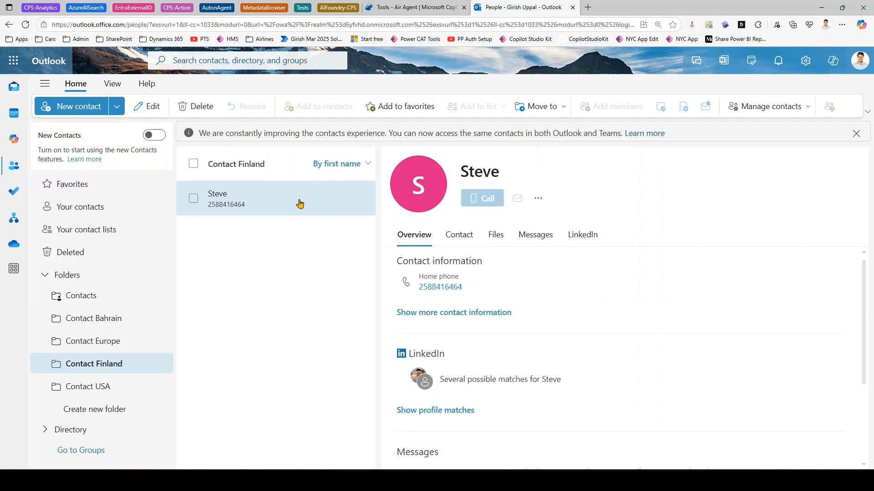
- Open Steve's edit form in Outlook, confirm the Last name field is empty, then return to the test chat
click(541, 199)
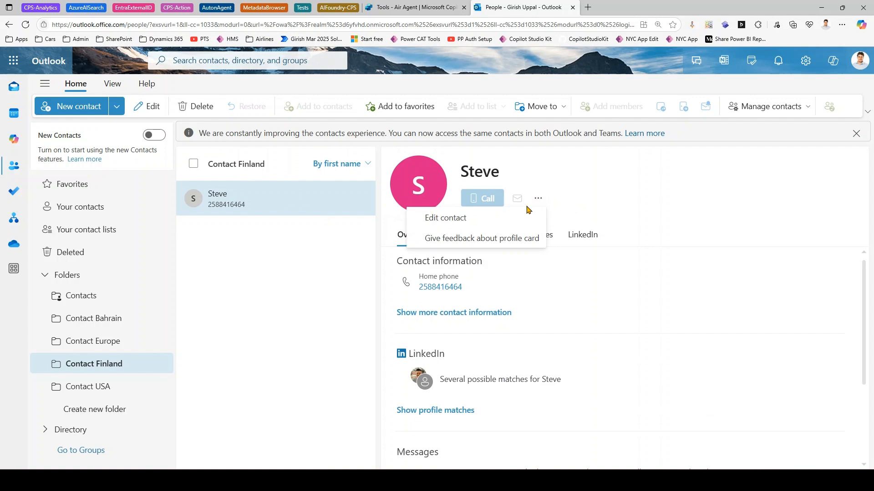
click(475, 218)
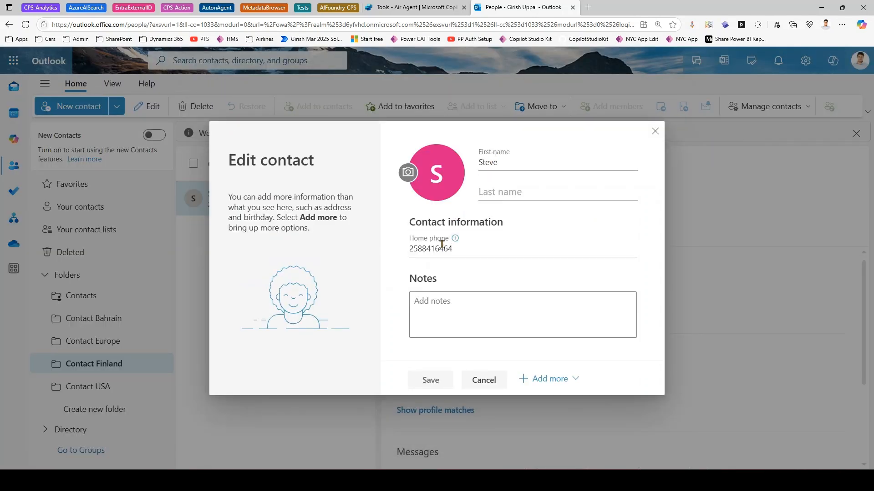
click(412, 7)
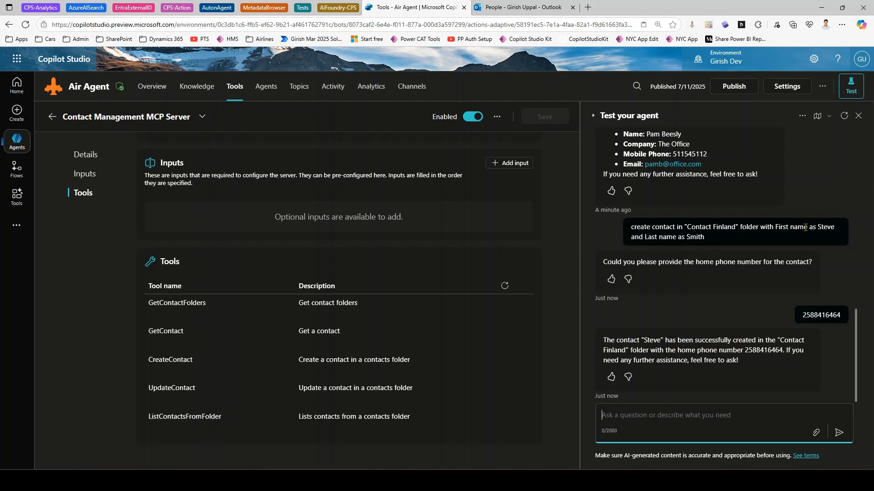
click(523, 8)
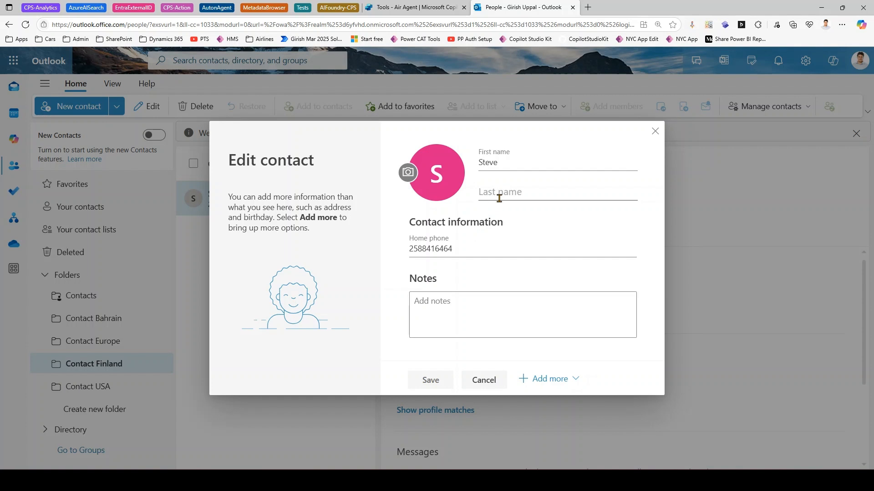
click(484, 162)
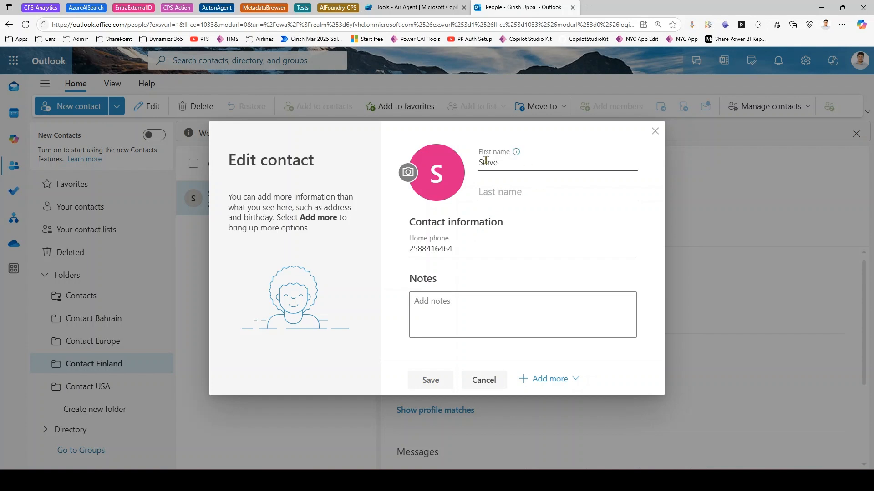
click(496, 192)
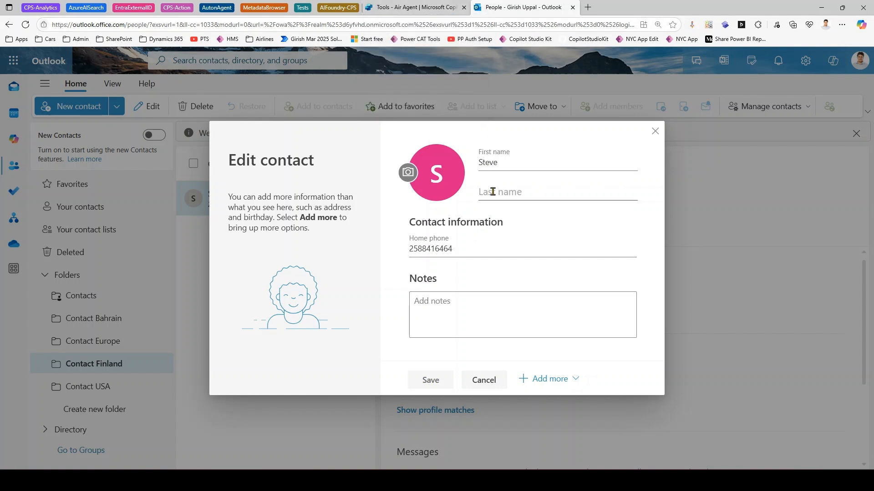
click(411, 9)
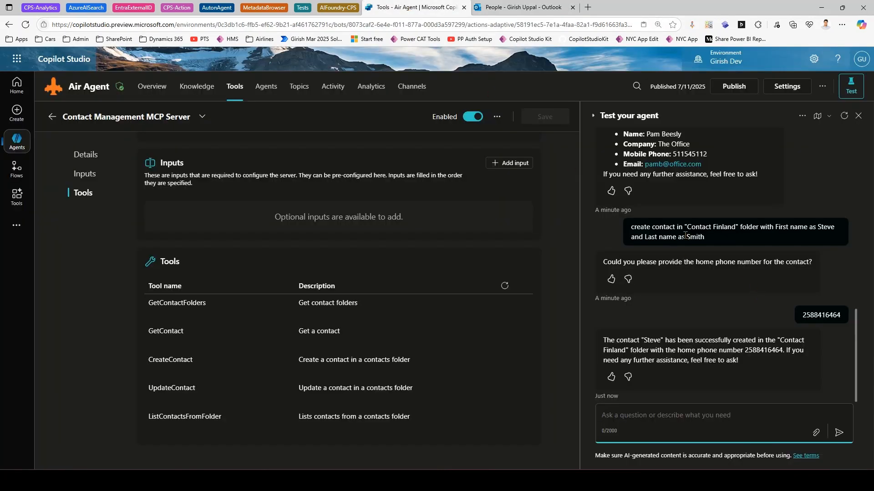
- Review the earlier create-contact and Contact Bahrain requests in the test chat history
drag(630, 226, 657, 230)
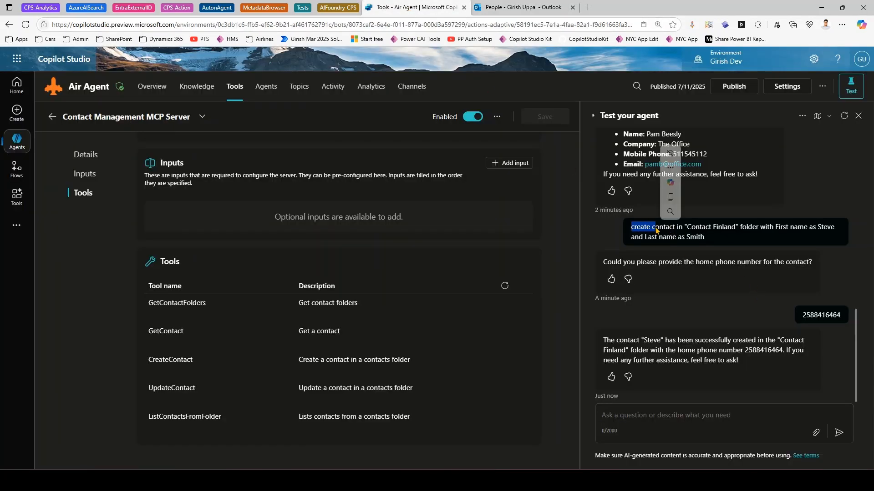
scroll(737, 246, up, 3)
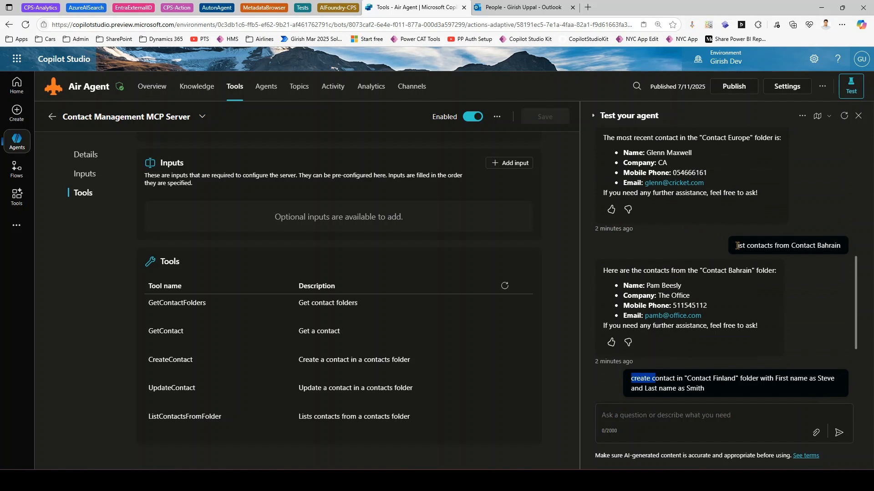
drag(737, 246, 848, 250)
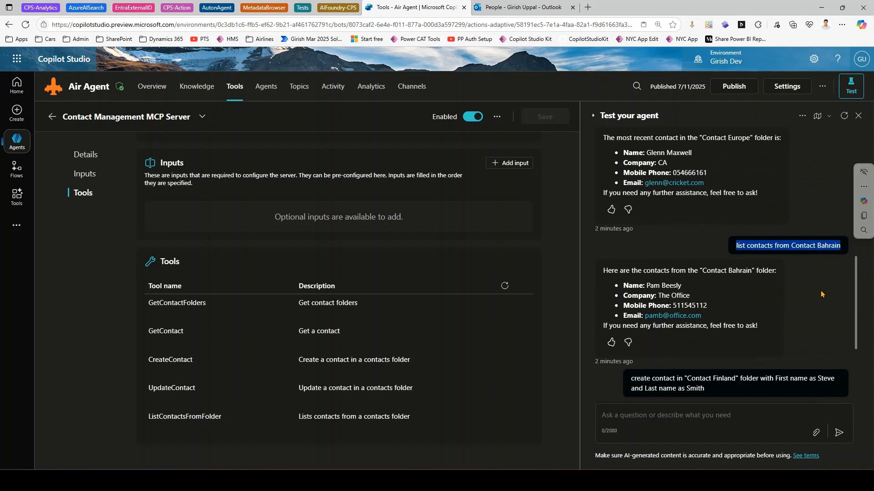
click(804, 311)
scroll(801, 300, up, 15)
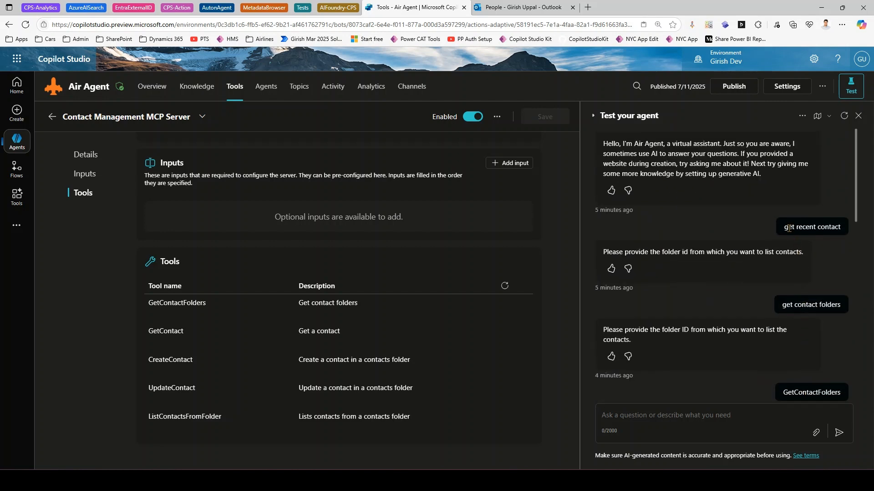
scroll(798, 316, down, 15)
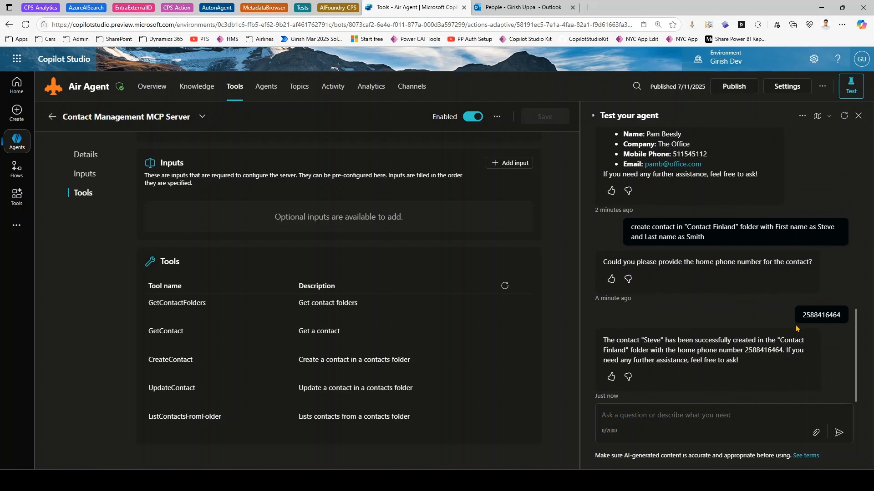
- Ask the agent 'get recent contact from Contact Finland folder' and read its reply
click(678, 414)
text(get )
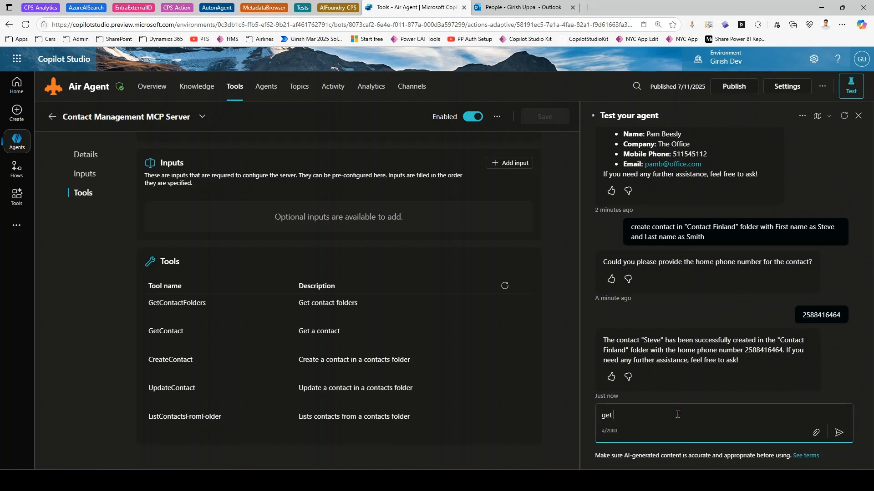
text(recent contact from Contact Finland folder)
key(Return)
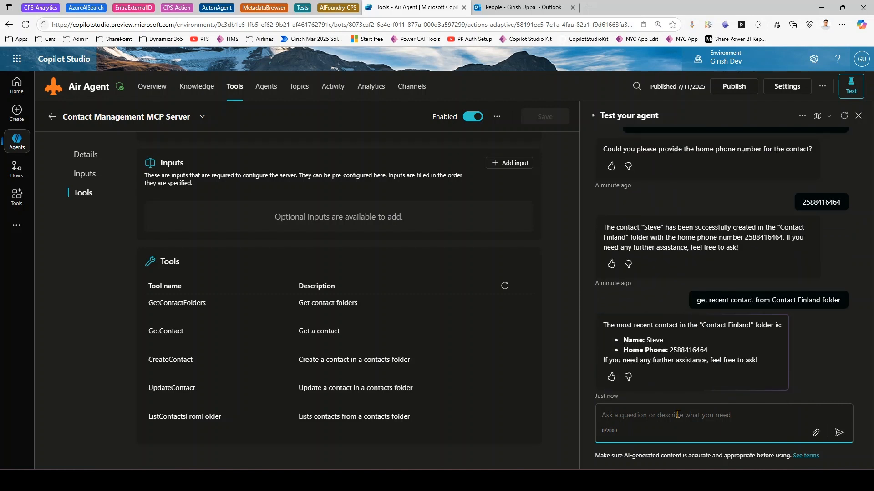
drag(737, 302, 801, 303)
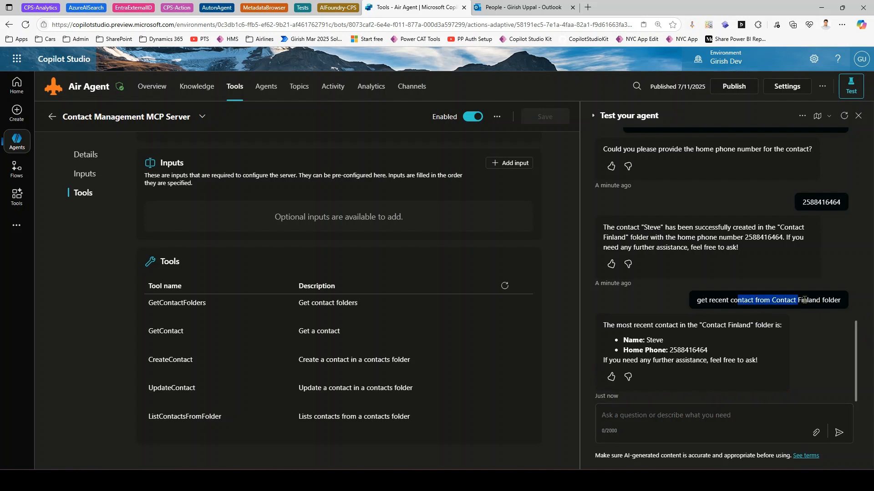
scroll(793, 309, up, 20)
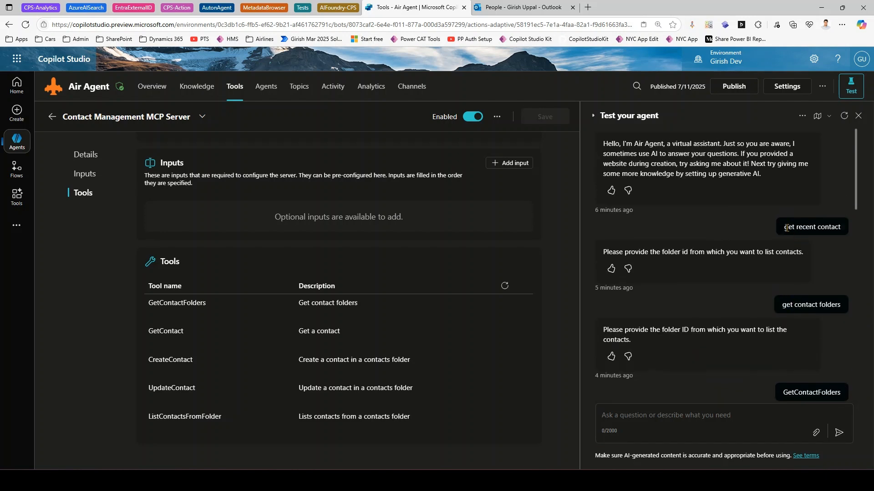
drag(786, 227, 841, 227)
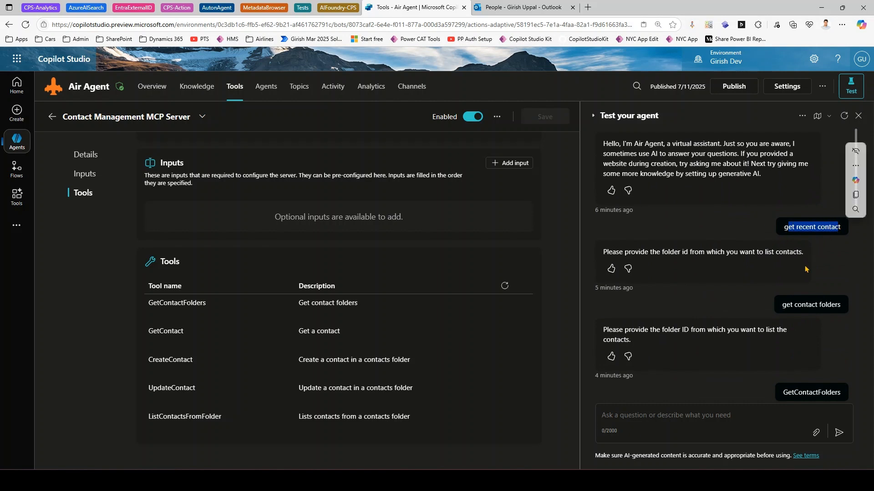
scroll(803, 328, down, 5)
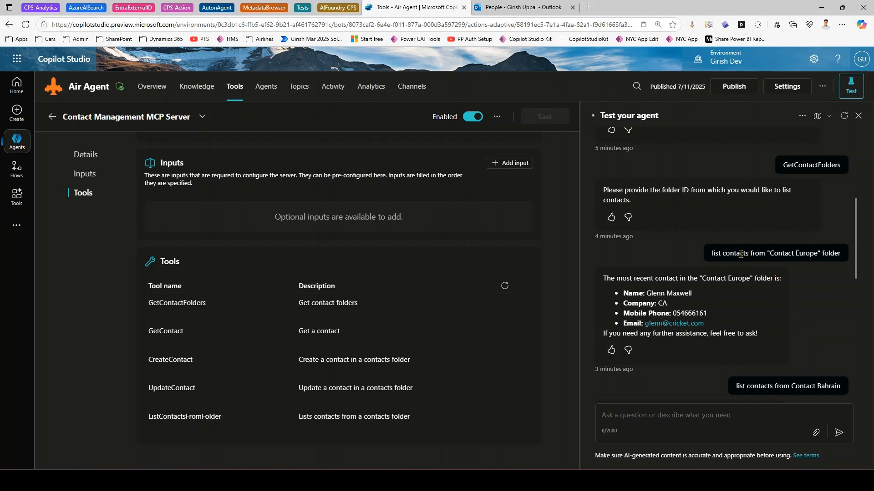
drag(710, 257, 841, 254)
scroll(811, 352, down, 5)
scroll(811, 353, down, 1)
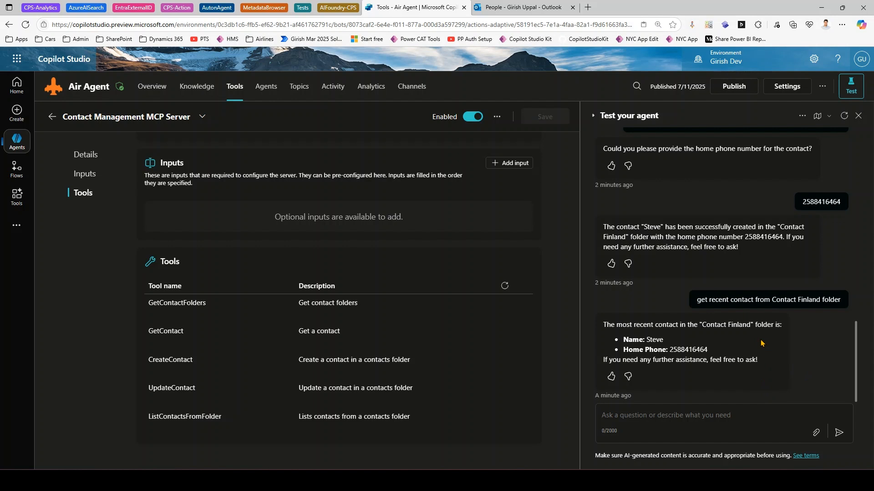
- Begin the update request, then in Outlook close Steve's edit form and show Contact Europe
click(666, 414)
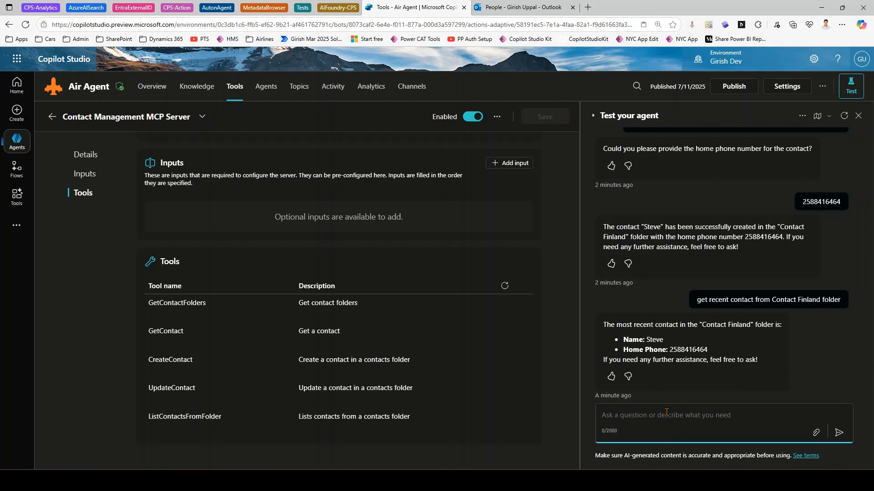
text(Update contact )
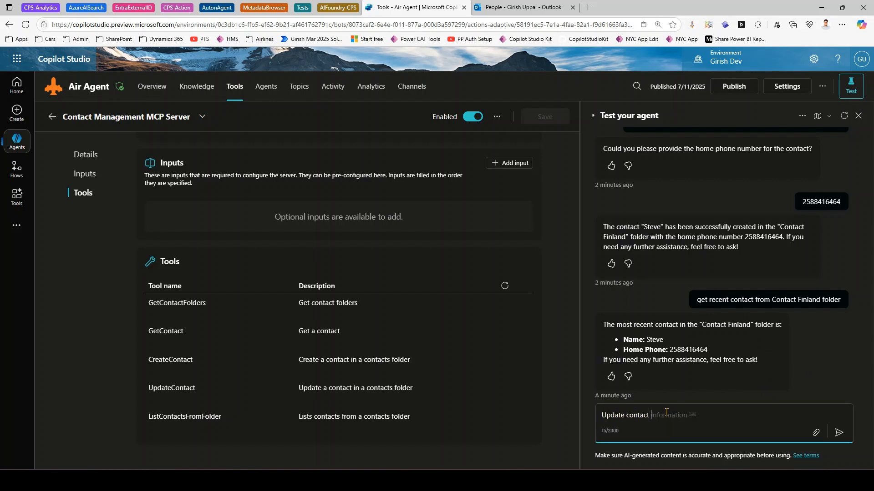
text(from)
click(497, 8)
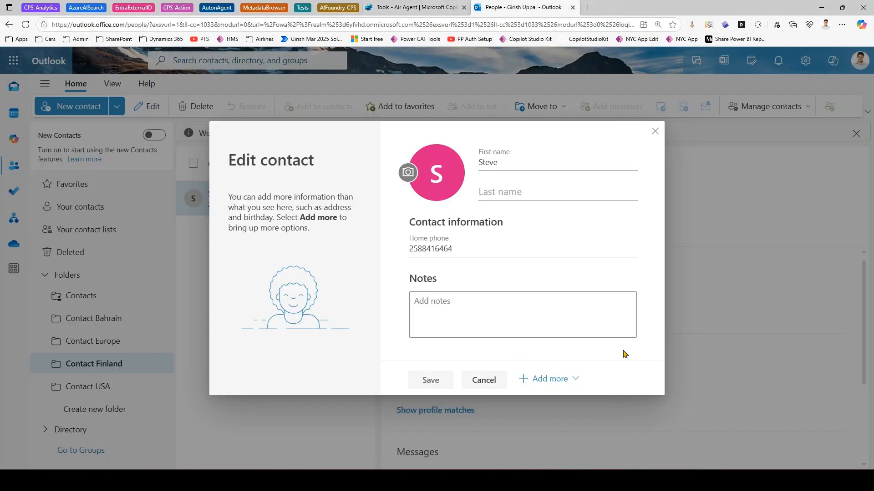
click(656, 132)
click(101, 347)
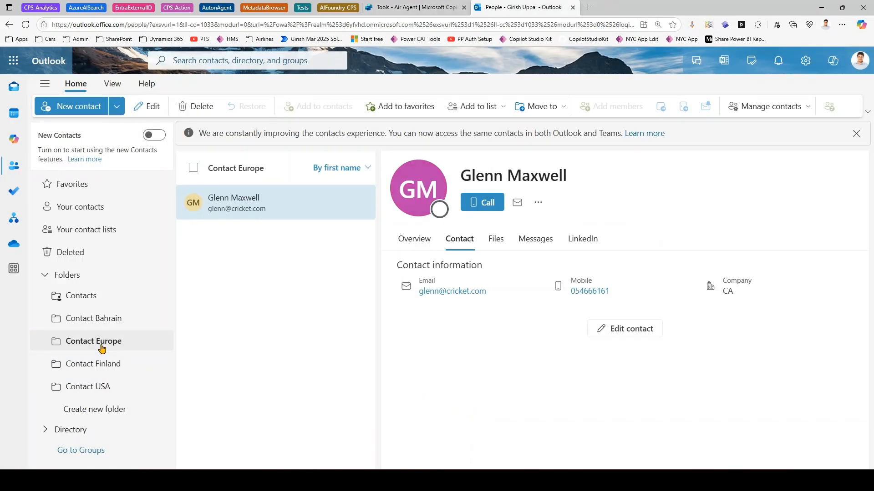
click(414, 7)
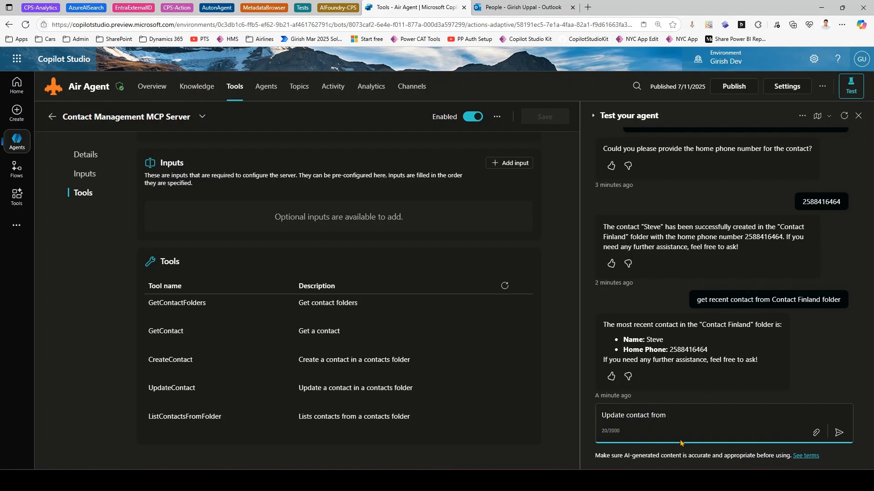
- Send 'Update contact from folder Contact Europe for Glenn Maxwell. Update phone number with 00000'
text(Conta)
key(BackSpace)
key(BackSpace)
key(BackSpace)
key(BackSpace)
key(BackSpace)
text(folder Cont)
text(act Europ)
text(e with)
key(BackSpace)
key(BackSpace)
key(BackSpace)
key(BackSpace)
text(for Glenn Maxwell)
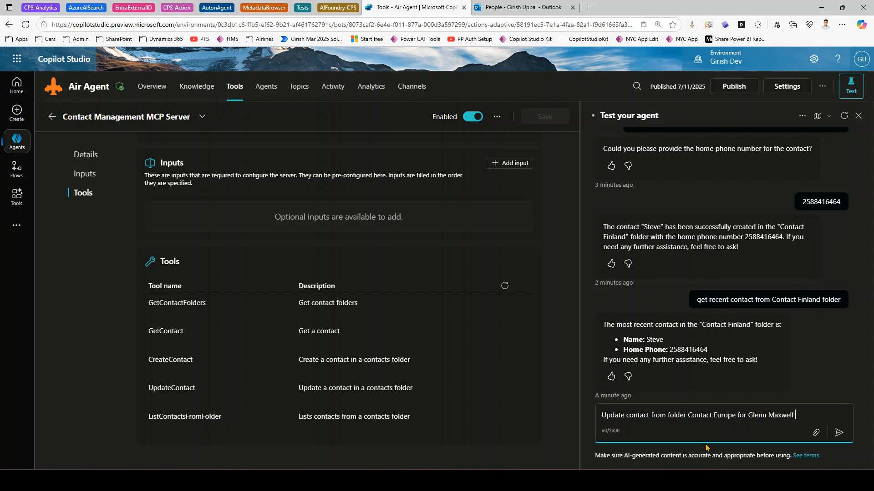
key(BackSpace)
text(. Update e)
key(BackSpace)
text(phone number w)
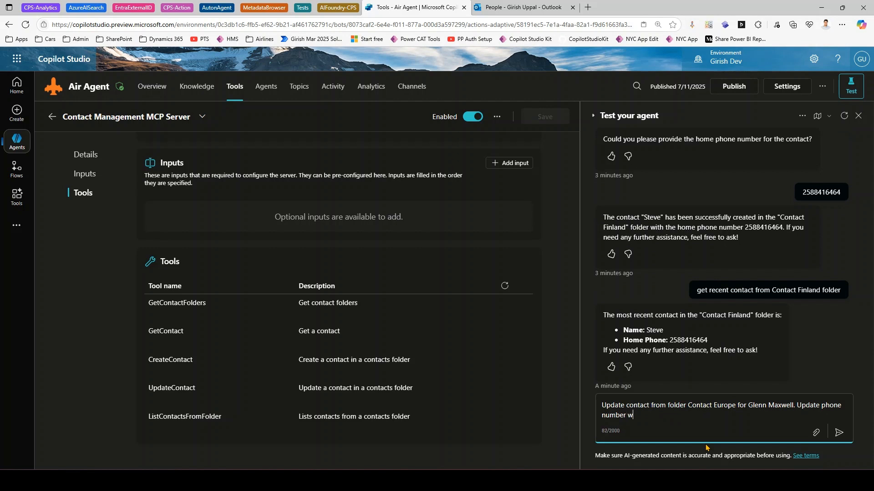
text(ith 00000)
key(Return)
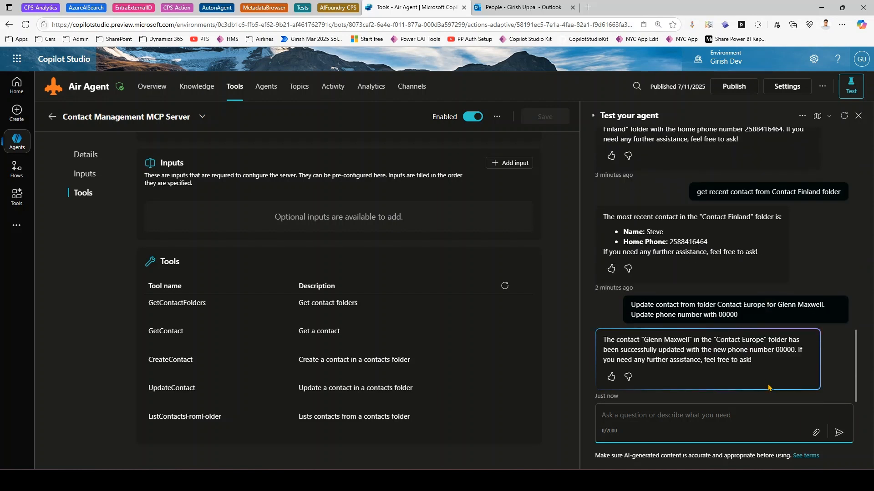
drag(604, 340, 726, 350)
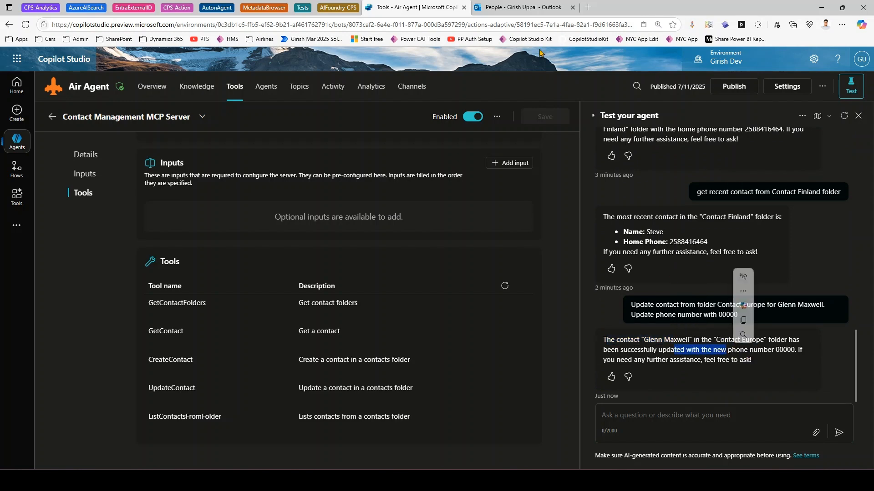
- Reload the Outlook page and reopen the Contact Europe folder for fresh contact data
click(499, 6)
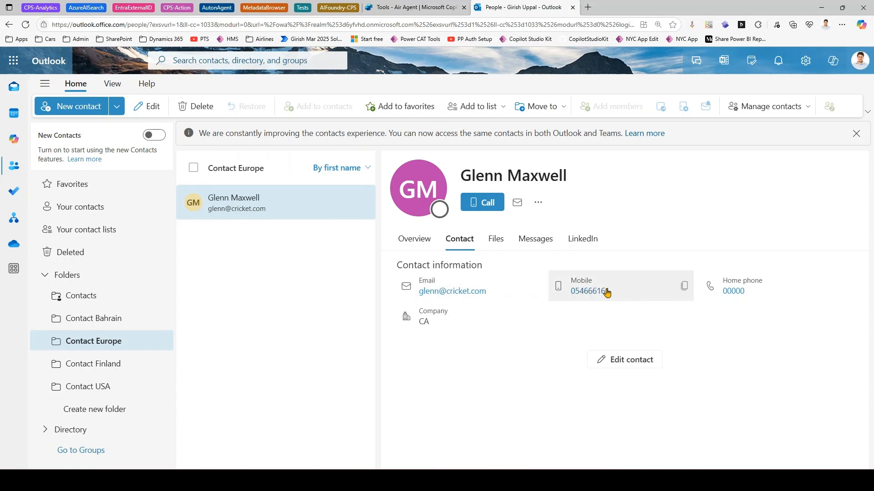
click(113, 321)
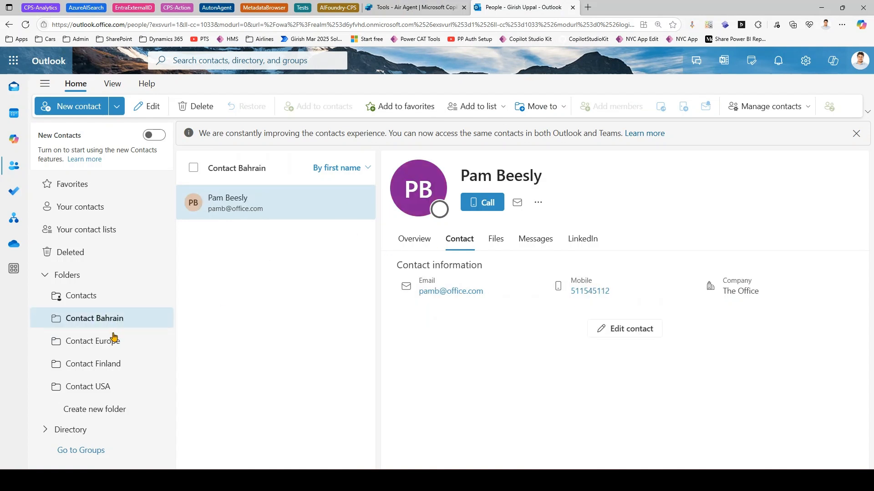
click(108, 342)
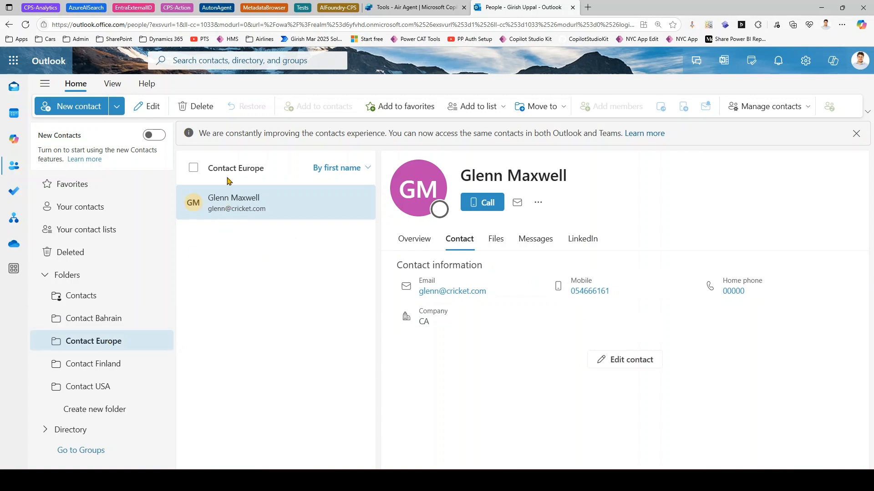
click(77, 318)
click(177, 25)
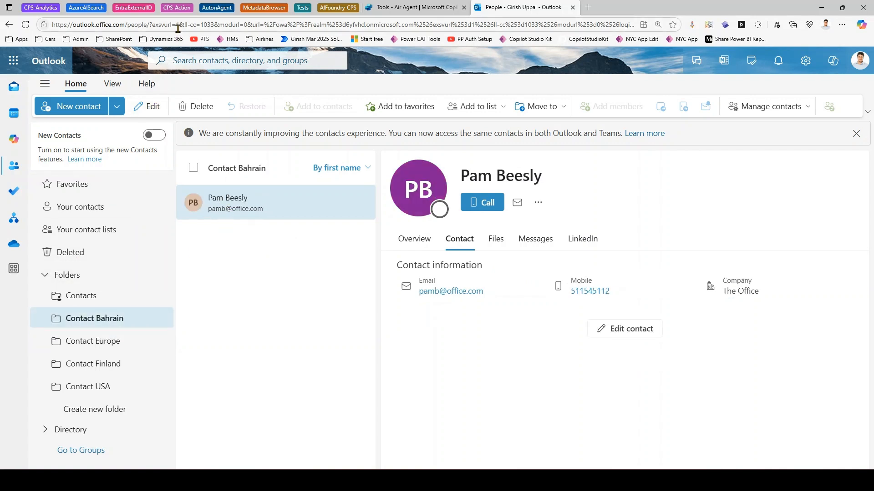
key(Return)
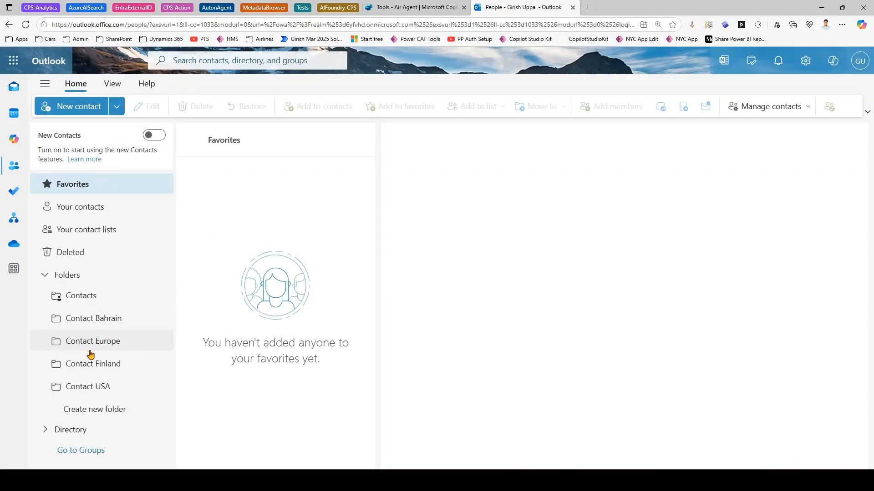
click(93, 342)
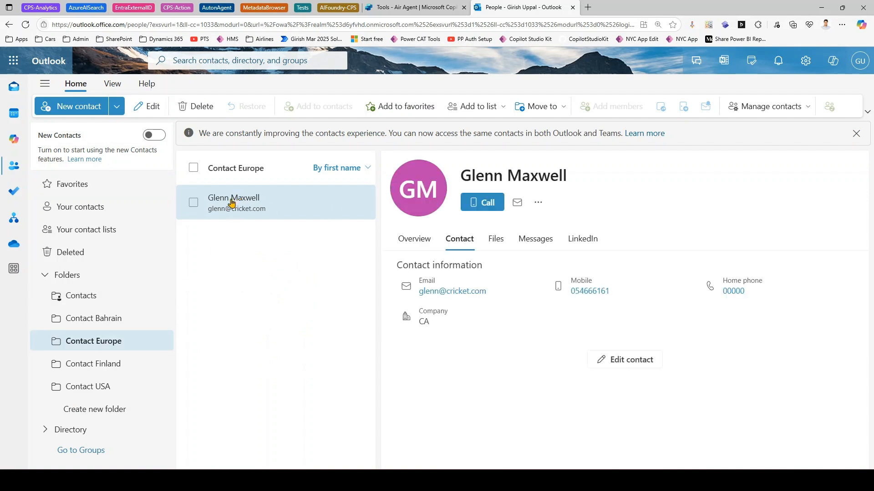
- Confirm Glenn Maxwell's home phone shows 00000, then return to the agent test chat
click(421, 247)
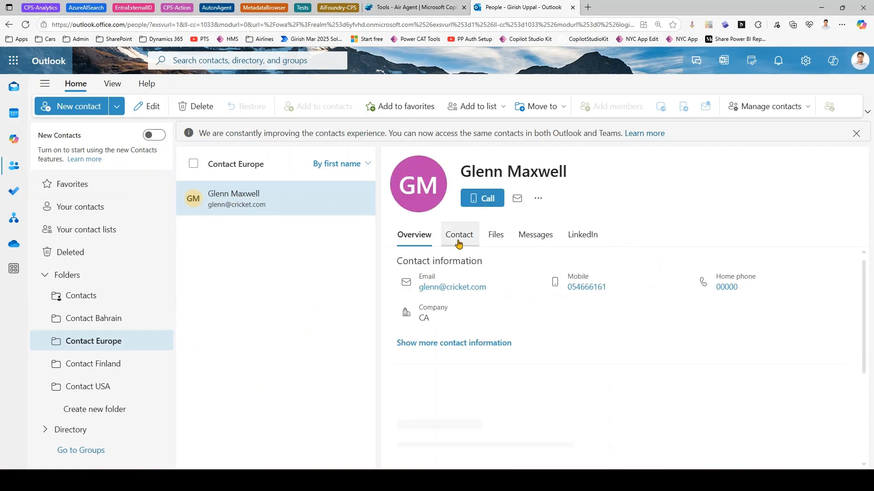
click(460, 240)
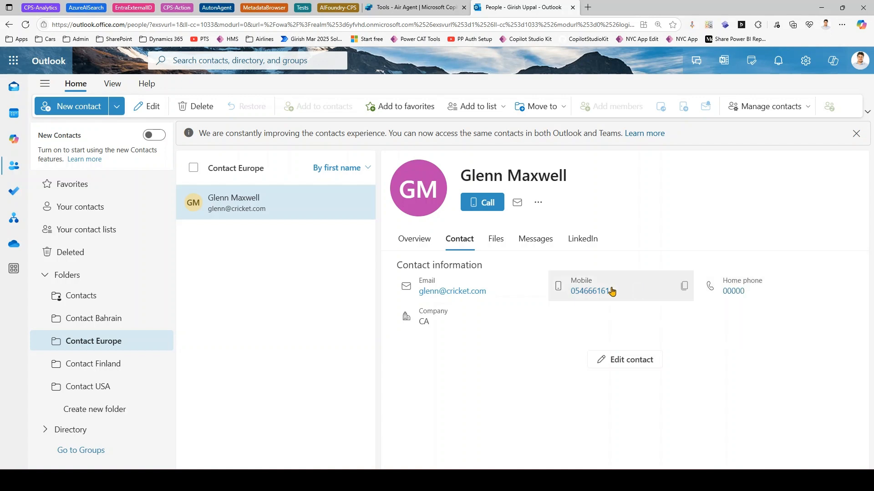
click(412, 7)
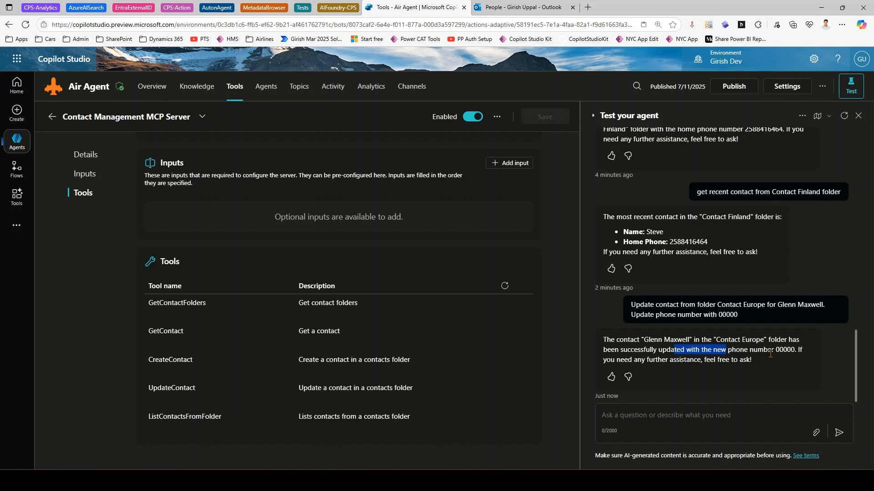
drag(741, 351, 775, 351)
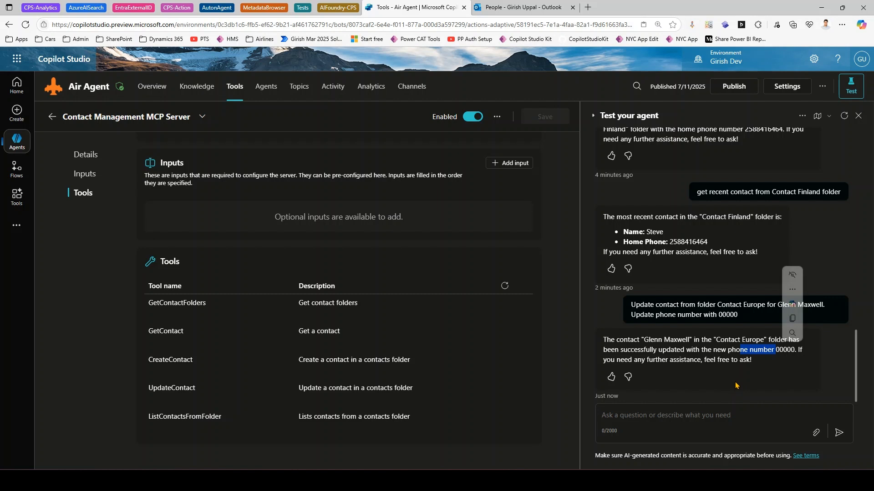
mouse_move(792, 304)
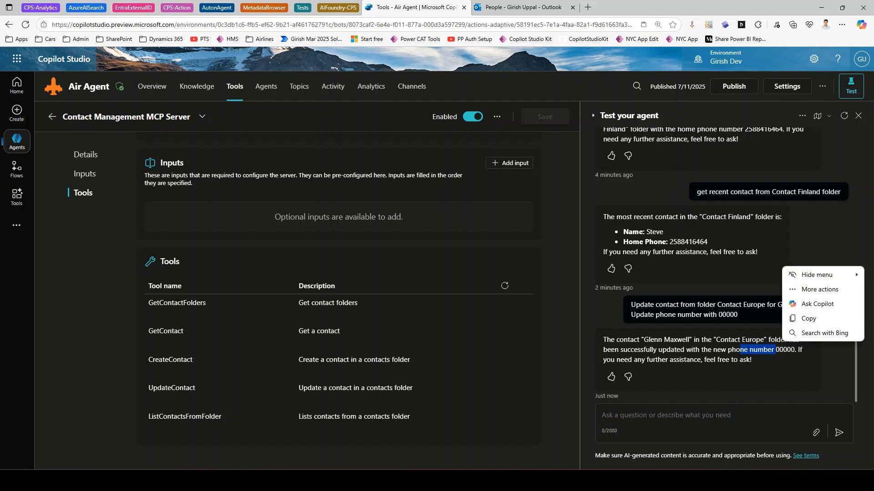